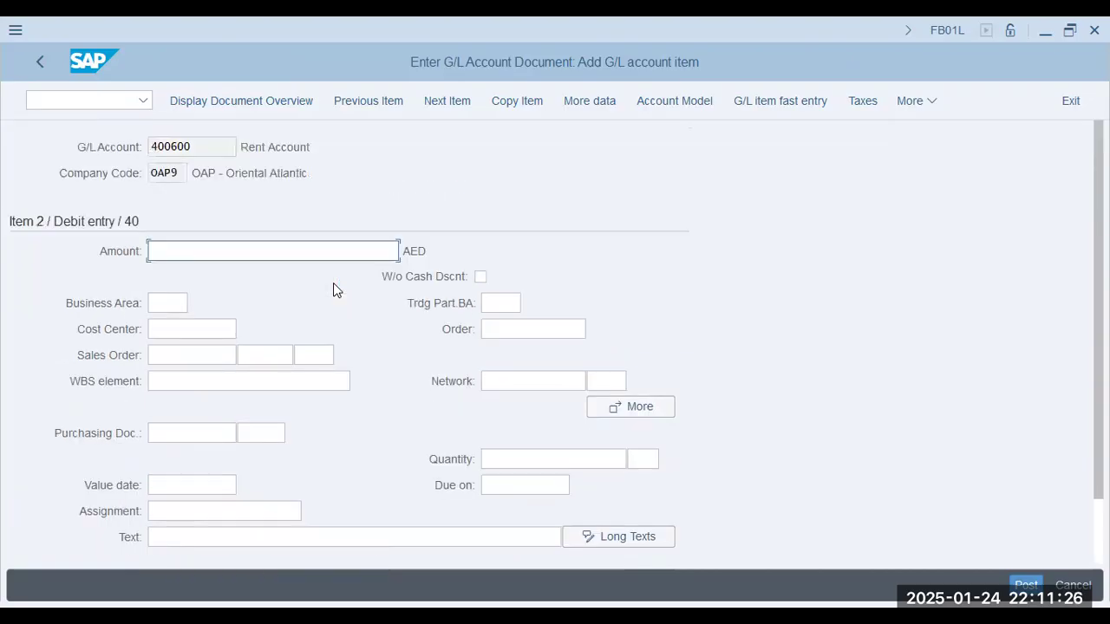
Fill in the Rent Account debit item with amount 18000, cost center 1001 and text "rent".
text(18000)
key(Return)
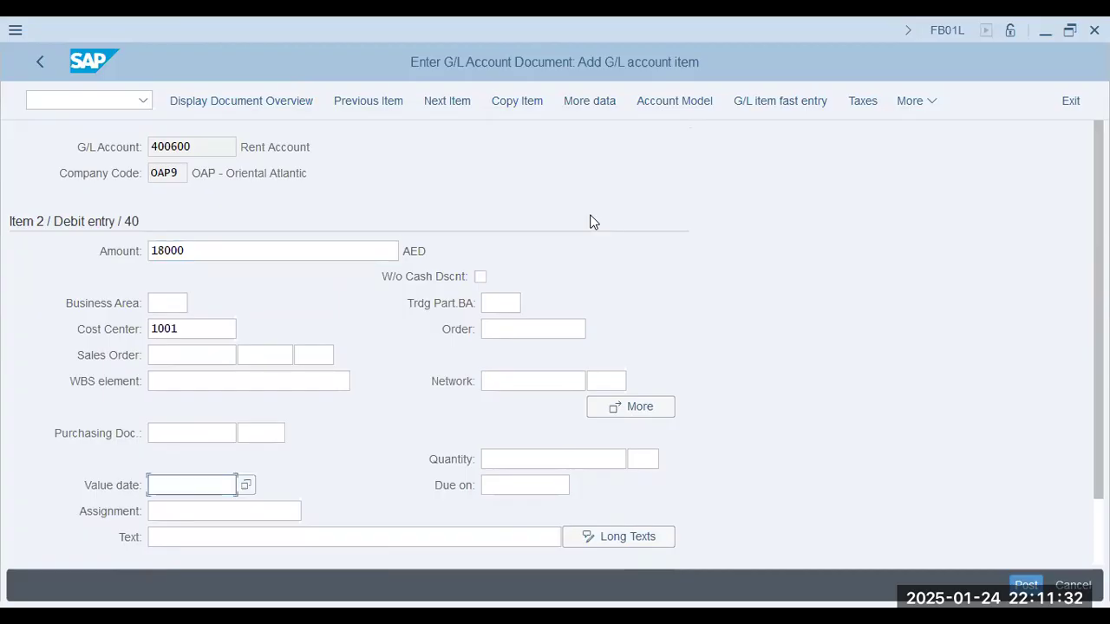
key(Tab)
key(Tab)
text(rent)
key(Return)
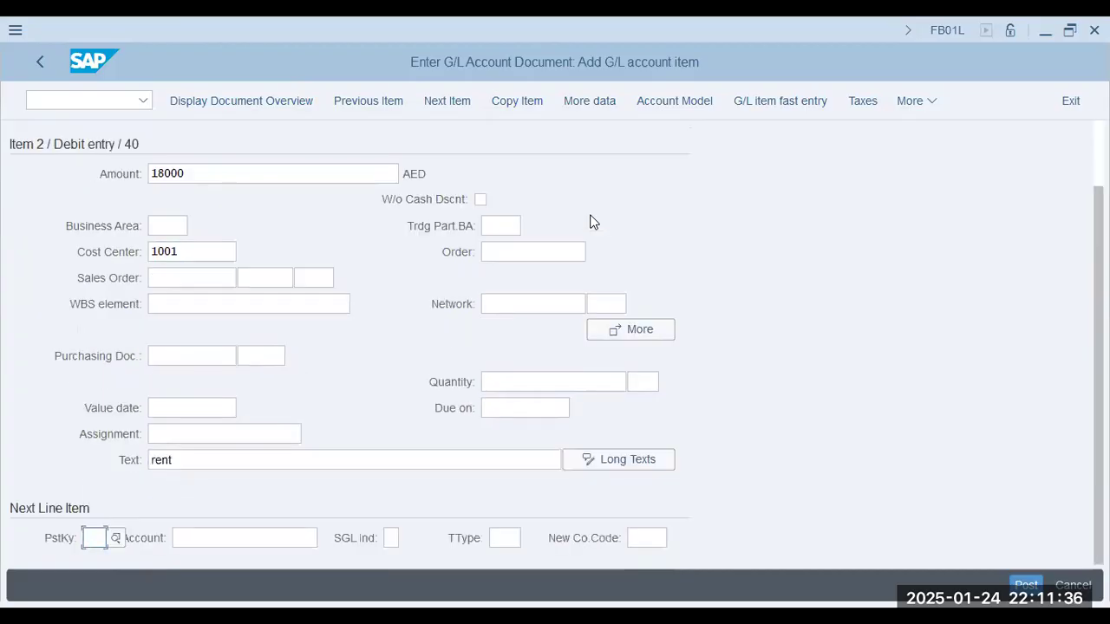
Add a credit line item with posting key 50 for account 200691.
text(50)
key(Tab)
text(200691)
key(Return)
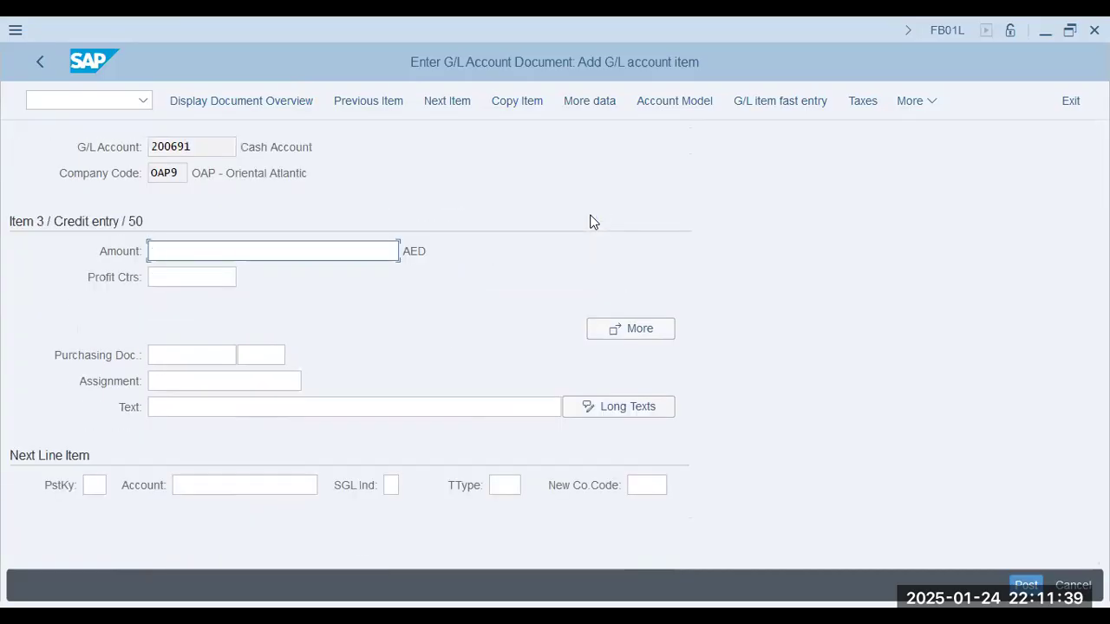
key(Return)
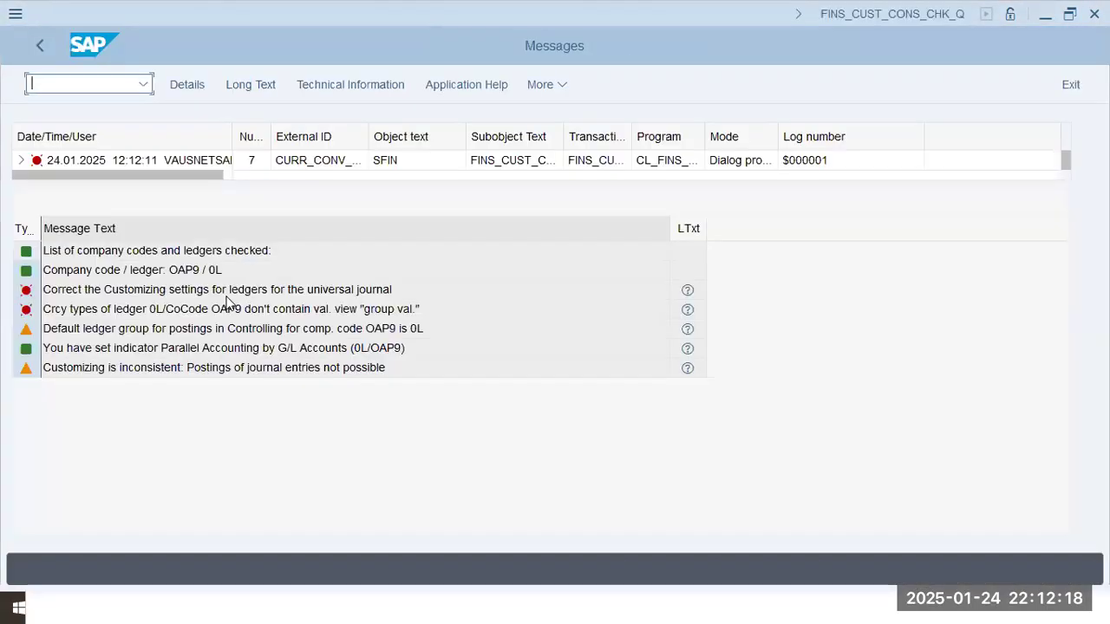
Check the "group val." currency type error for OAP9 and open transaction finsc_ledger in a new session.
click(418, 310)
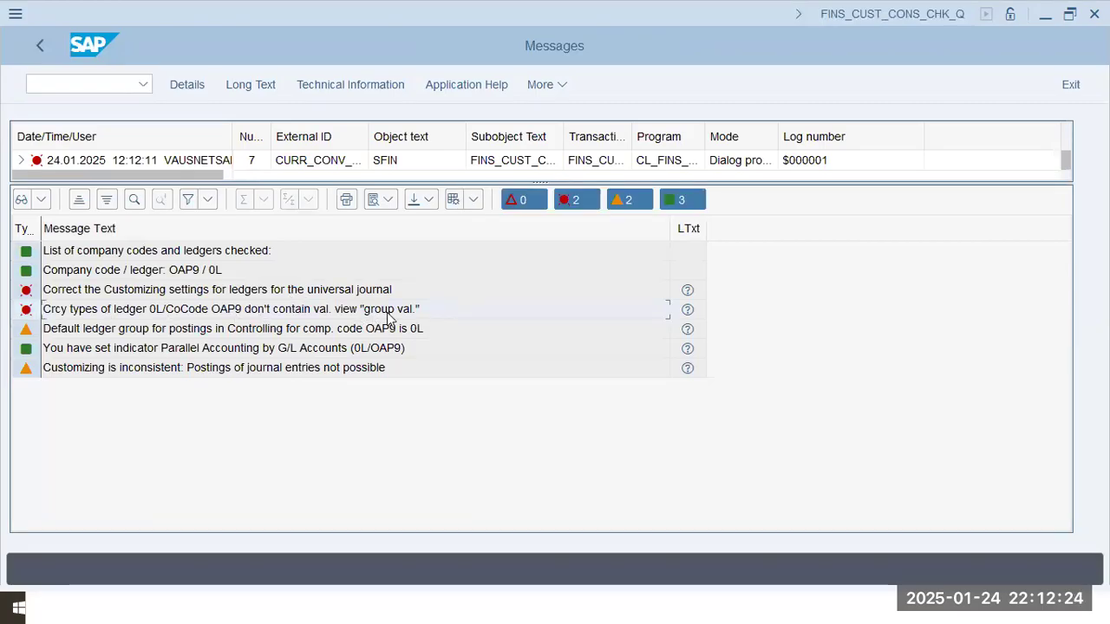
key(ctrl+slash)
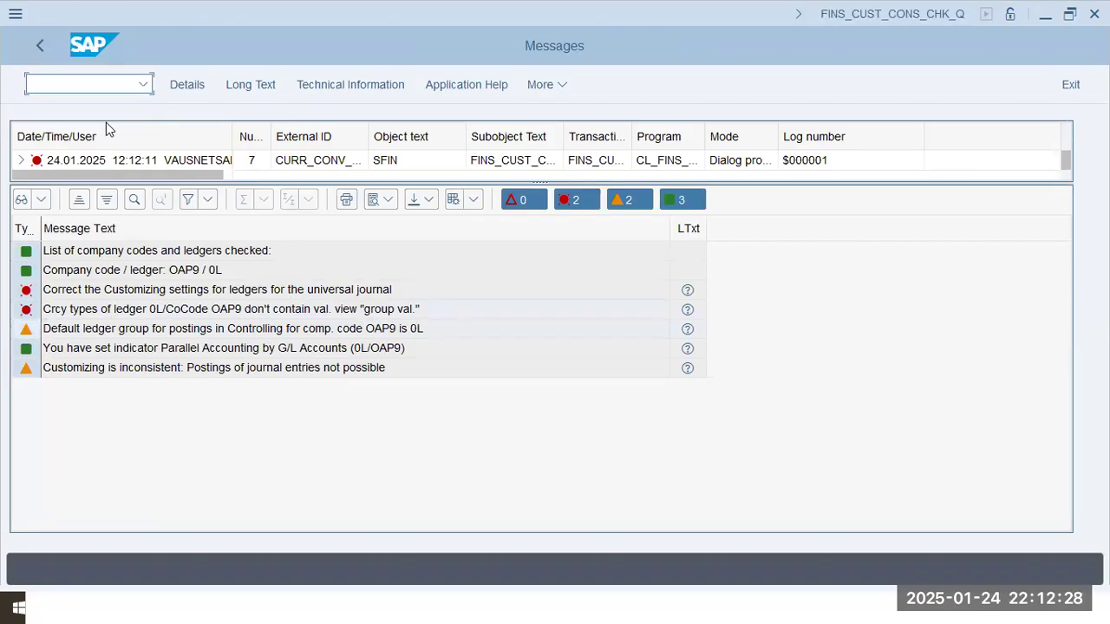
text(/o finsc_ledger)
key(Return)
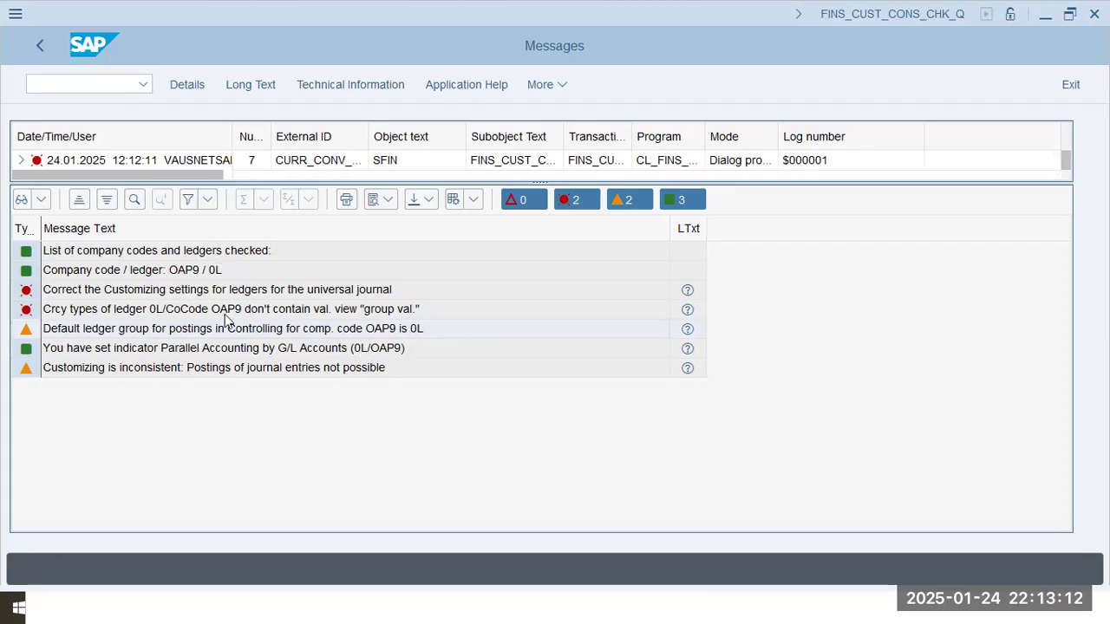
Compare the OAP9 consistency check messages with the Ledger overview.
key(alt+Tab)
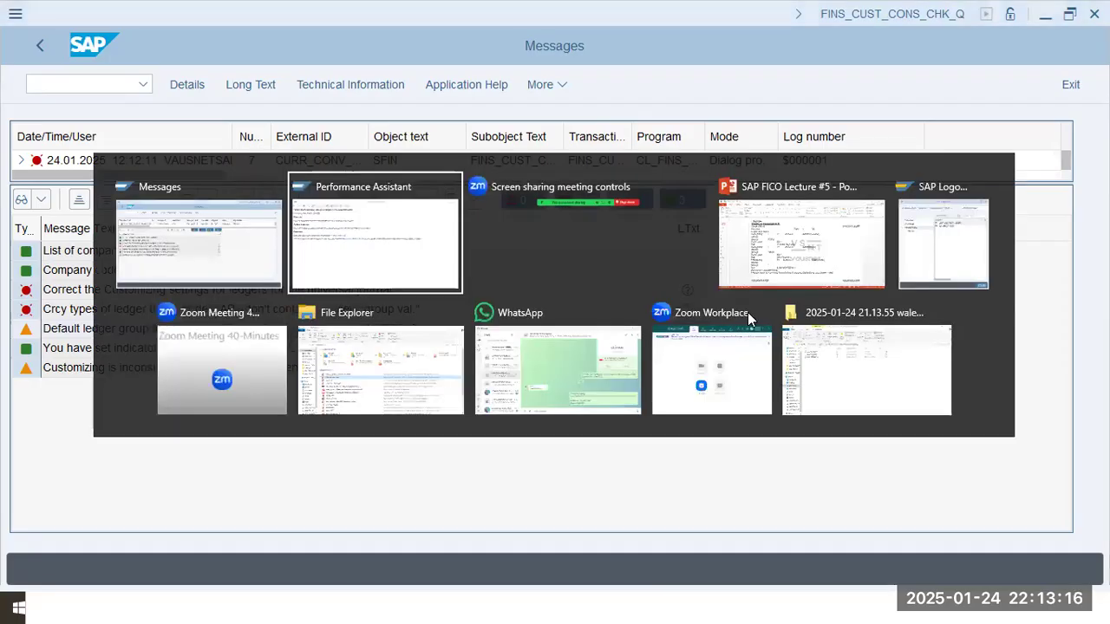
key(alt+Tab)
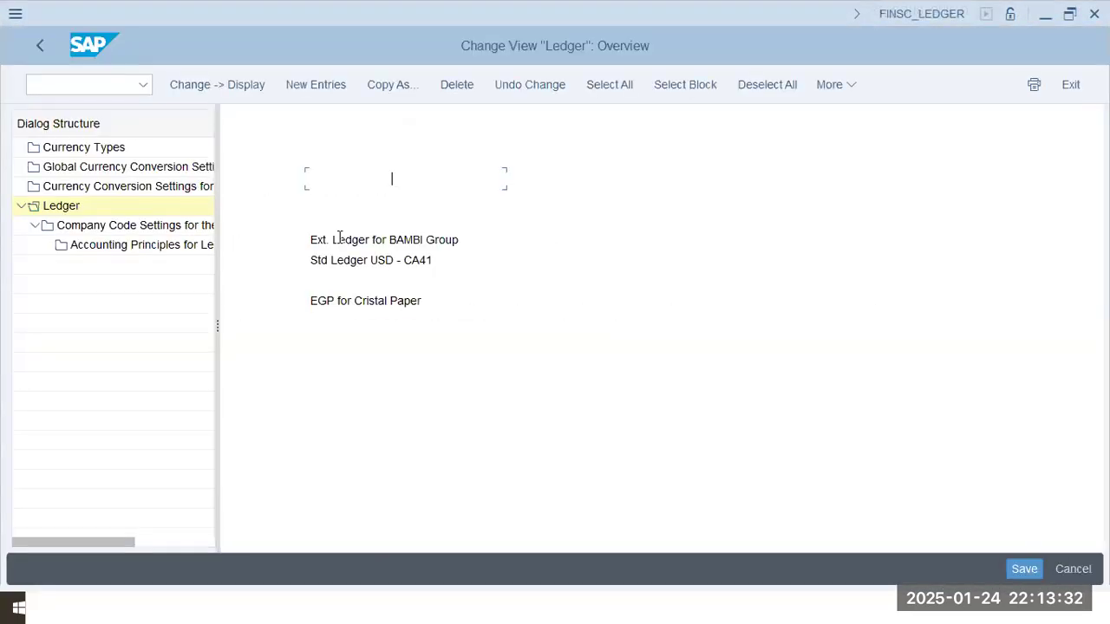
key(alt+Tab)
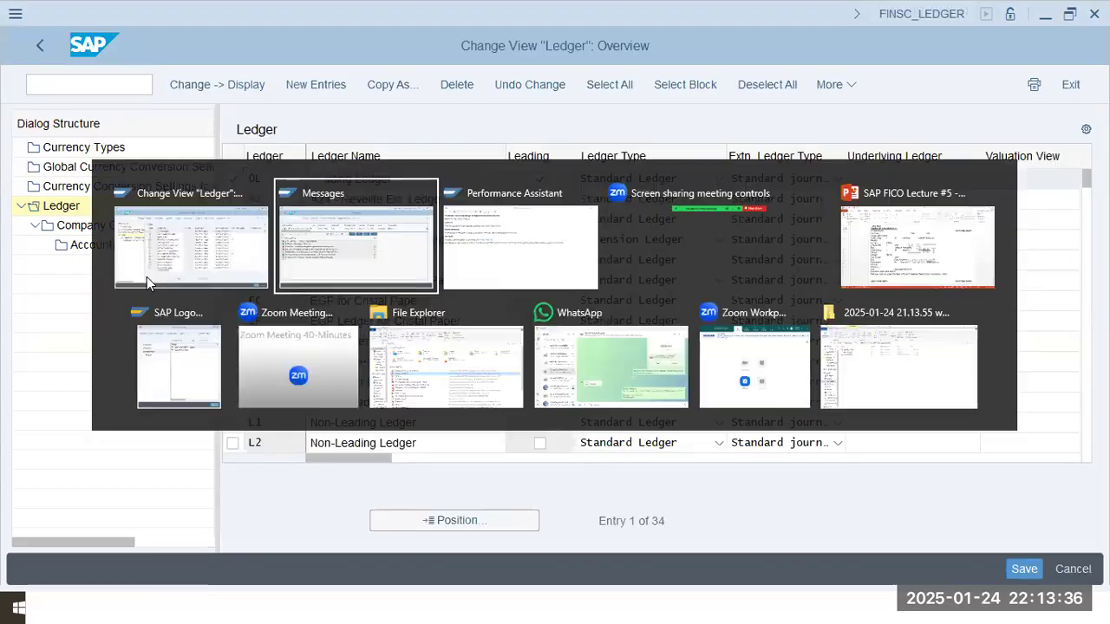
key(alt+Tab)
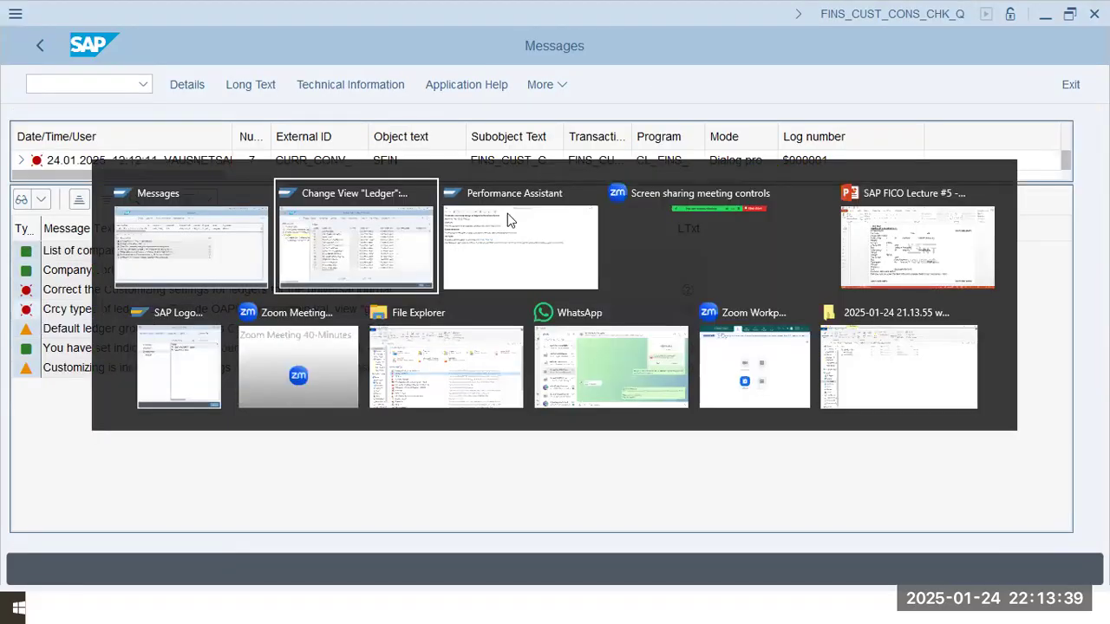
Open the company code settings for leading ledger 0L and go to company code OAP9.
double_click(86, 231)
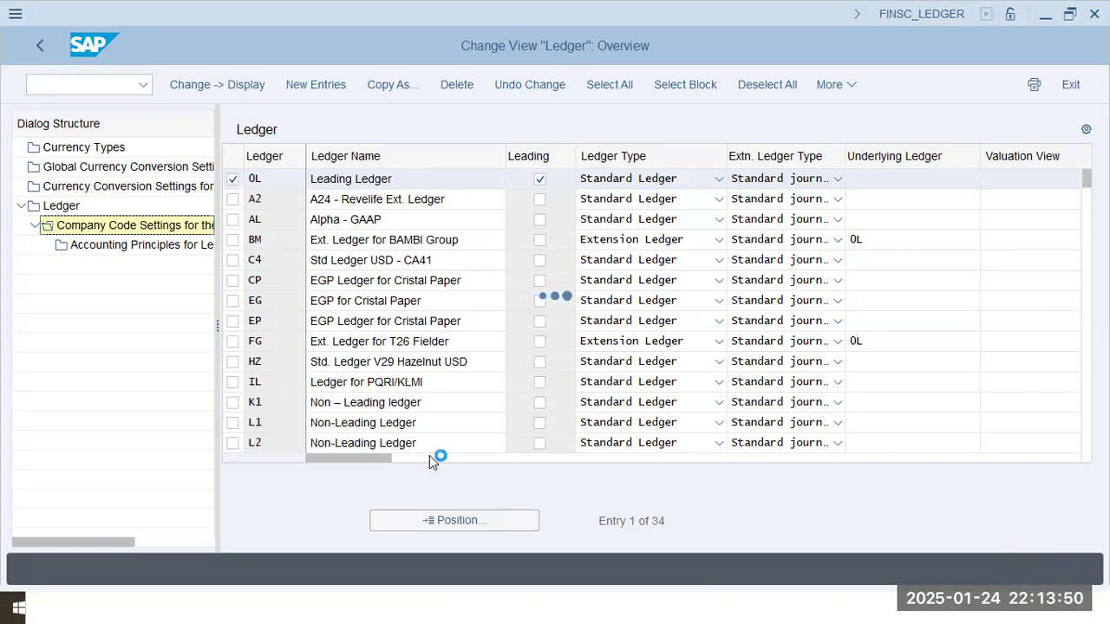
click(96, 572)
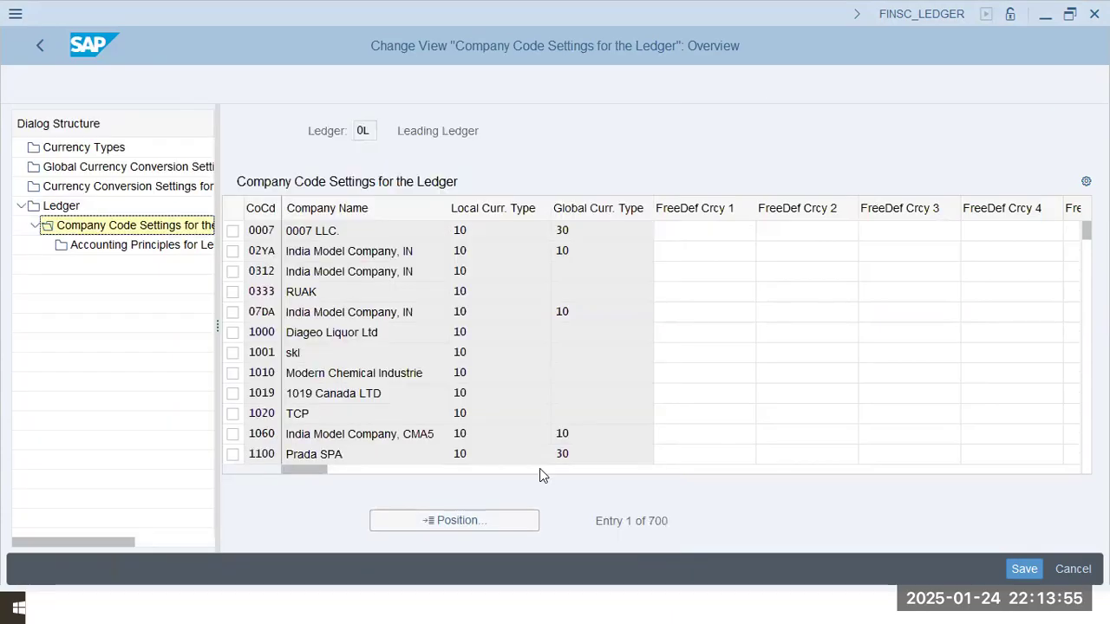
click(477, 524)
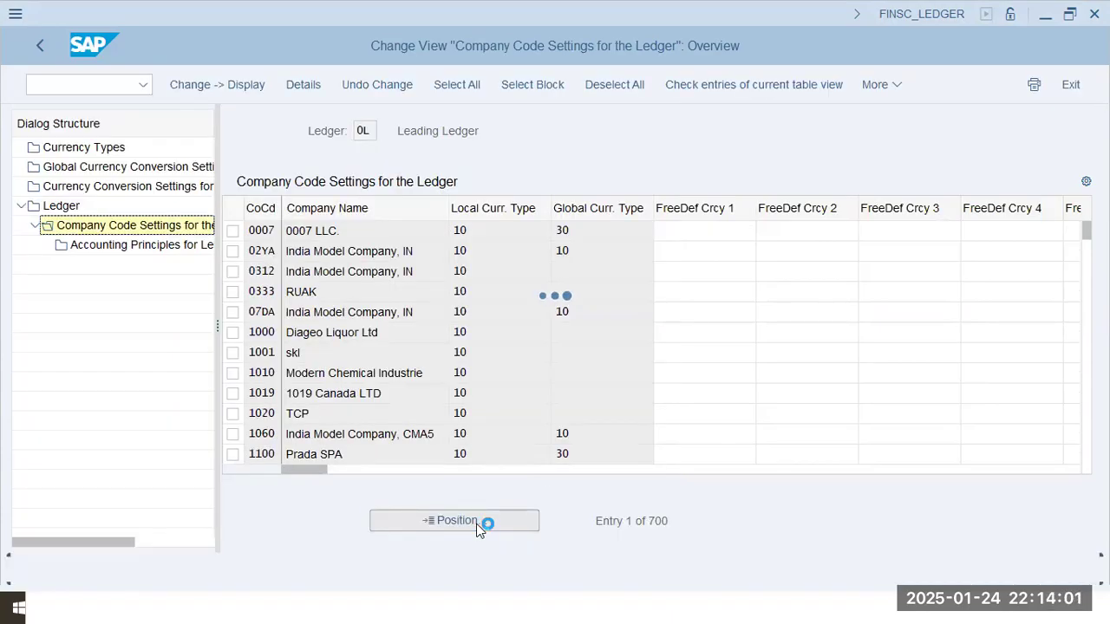
text(sap5)
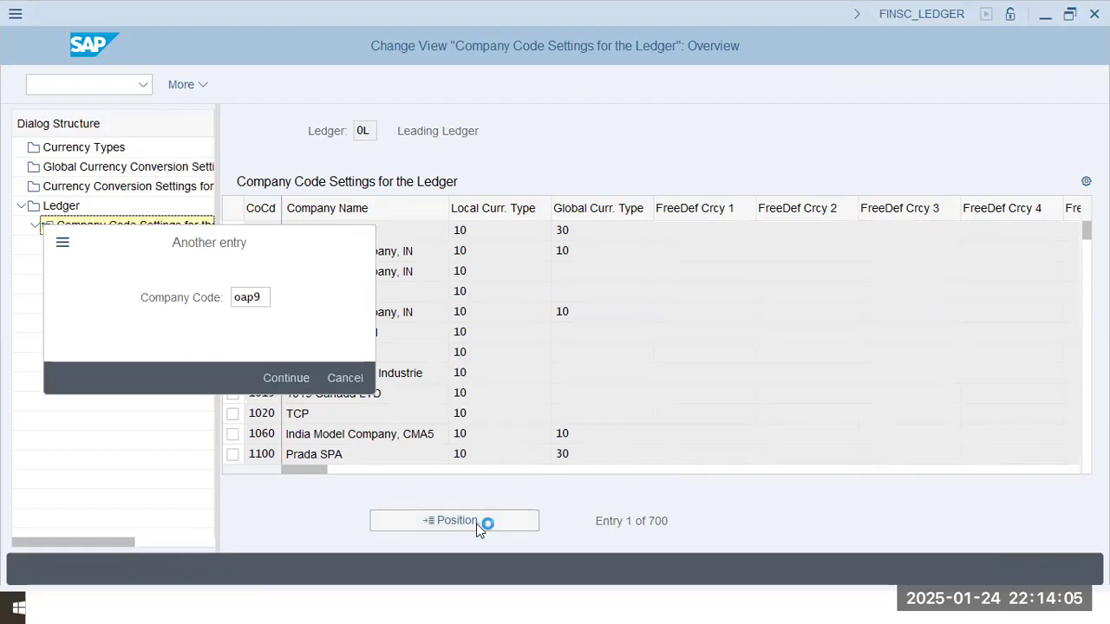
key(Return)
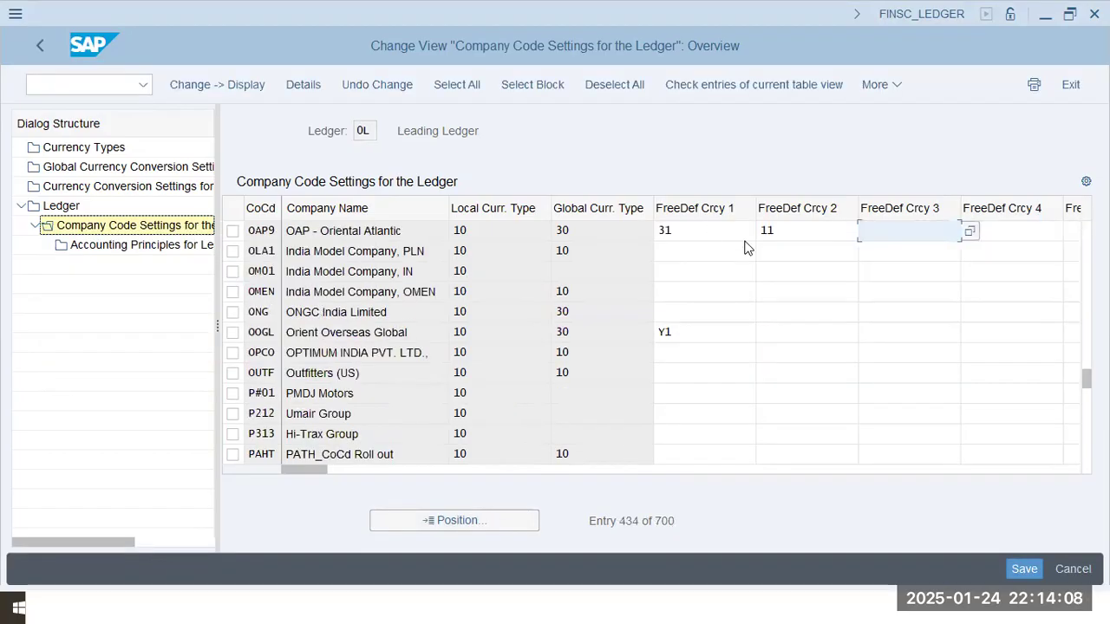
Set FreeDef Crcy 1 to 31 and FreeDef Crcy 2 to 11 for company code OAP9.
click(667, 236)
key(Tab)
click(698, 240)
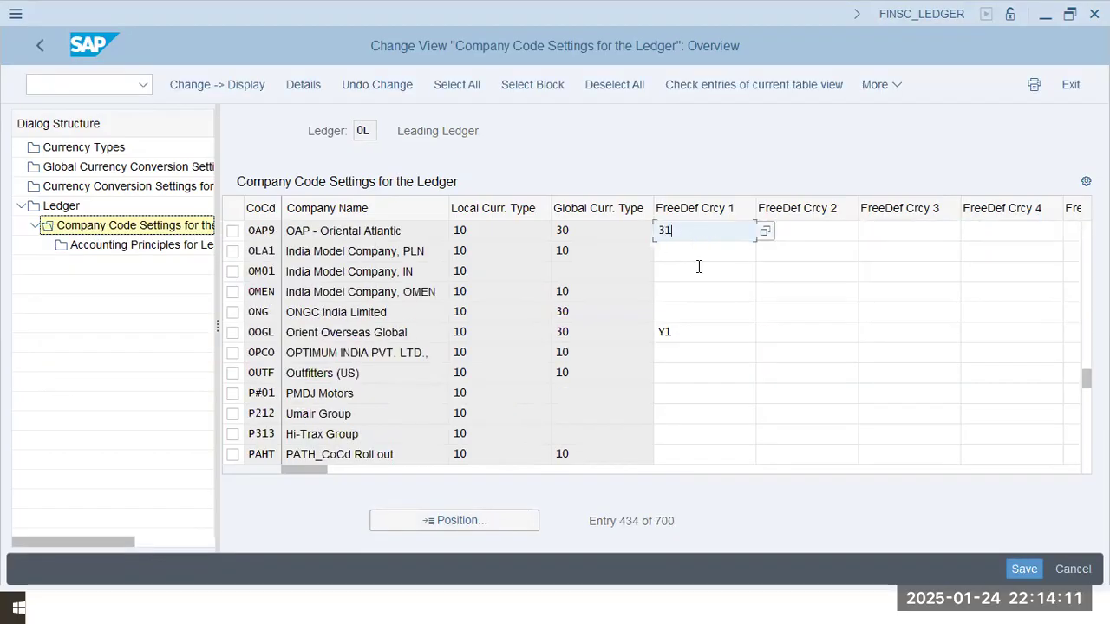
click(813, 243)
text(11)
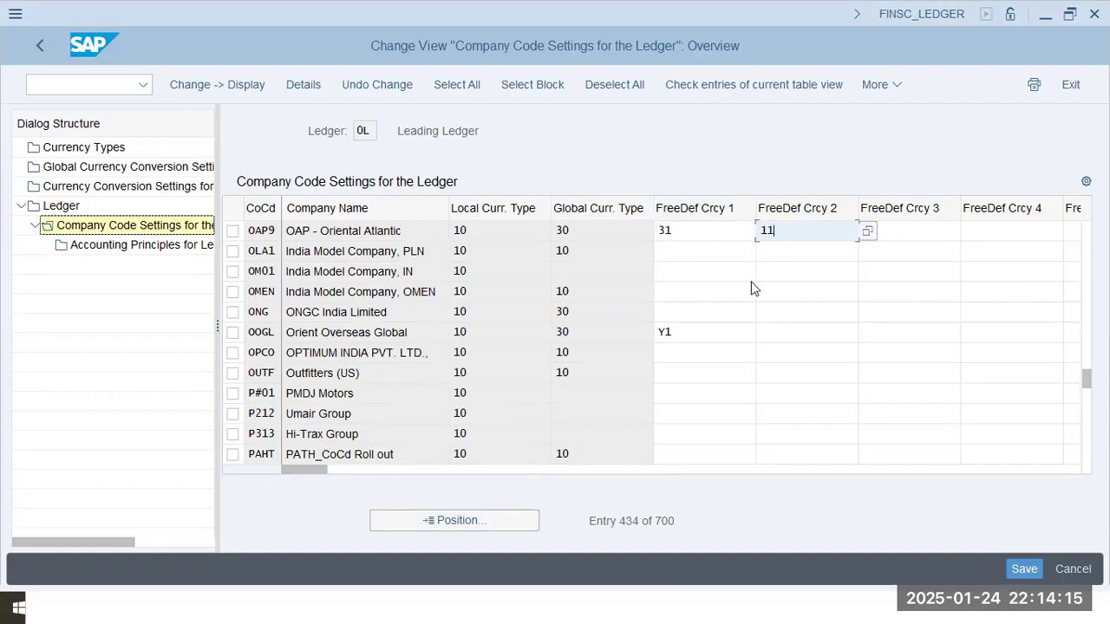
click(703, 238)
click(803, 232)
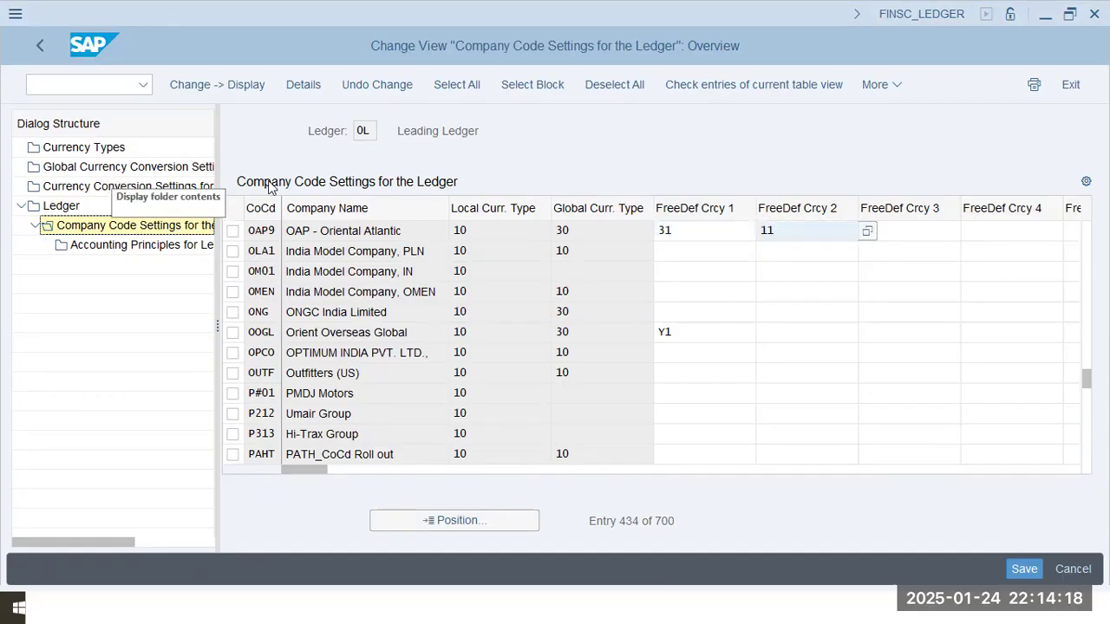
Open the currency conversion settings for company codes, dismiss the consistency messages and go to OAP9.
click(121, 186)
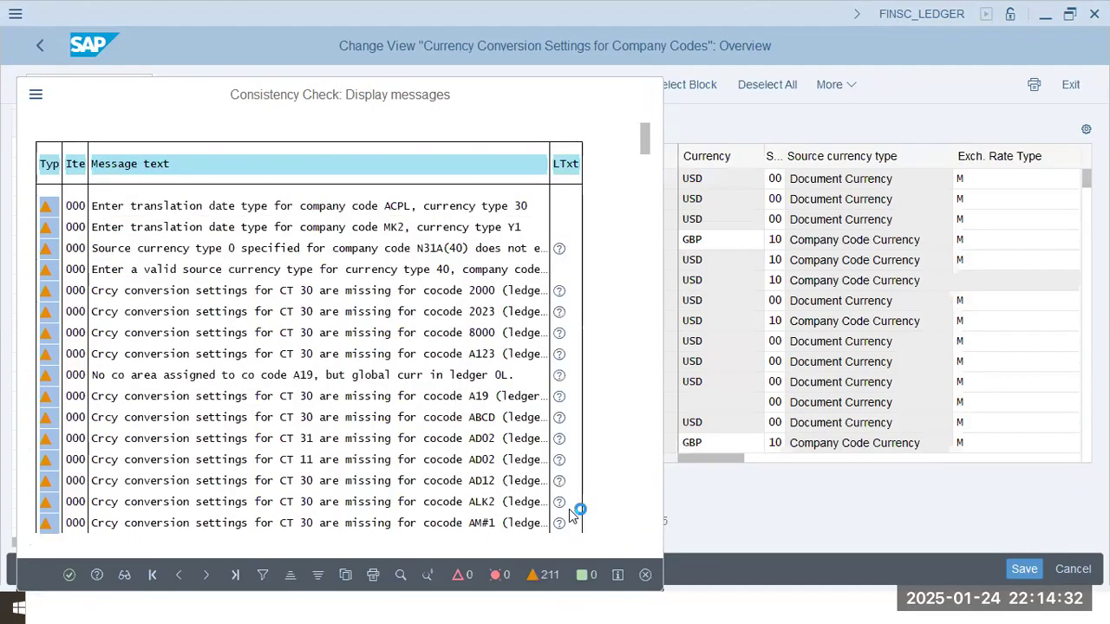
click(571, 509)
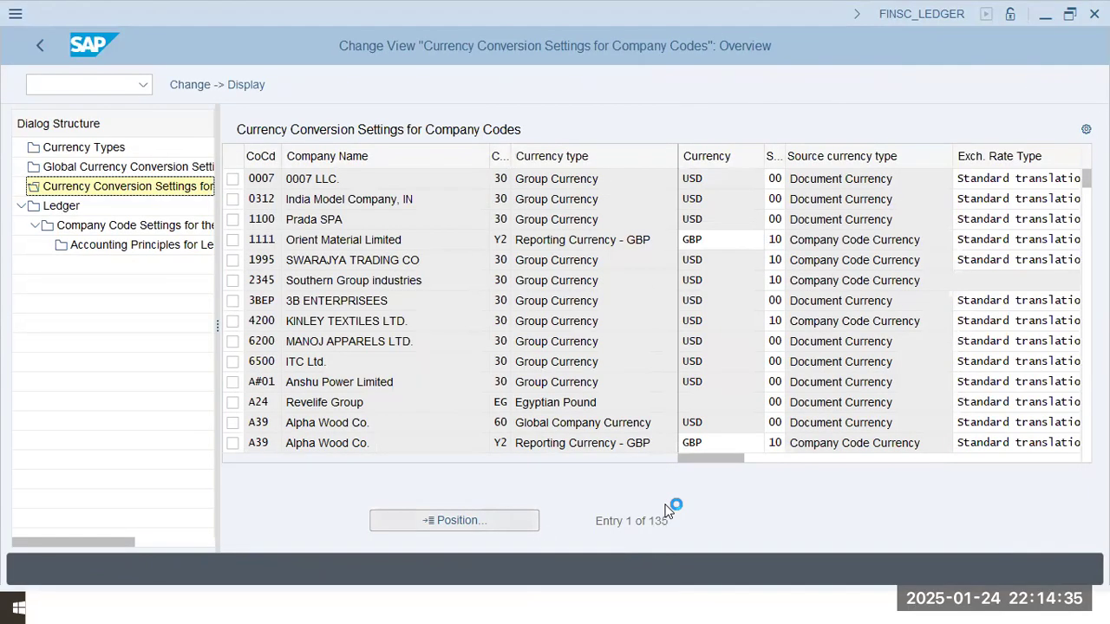
key(F6)
text(oap9)
key(Return)
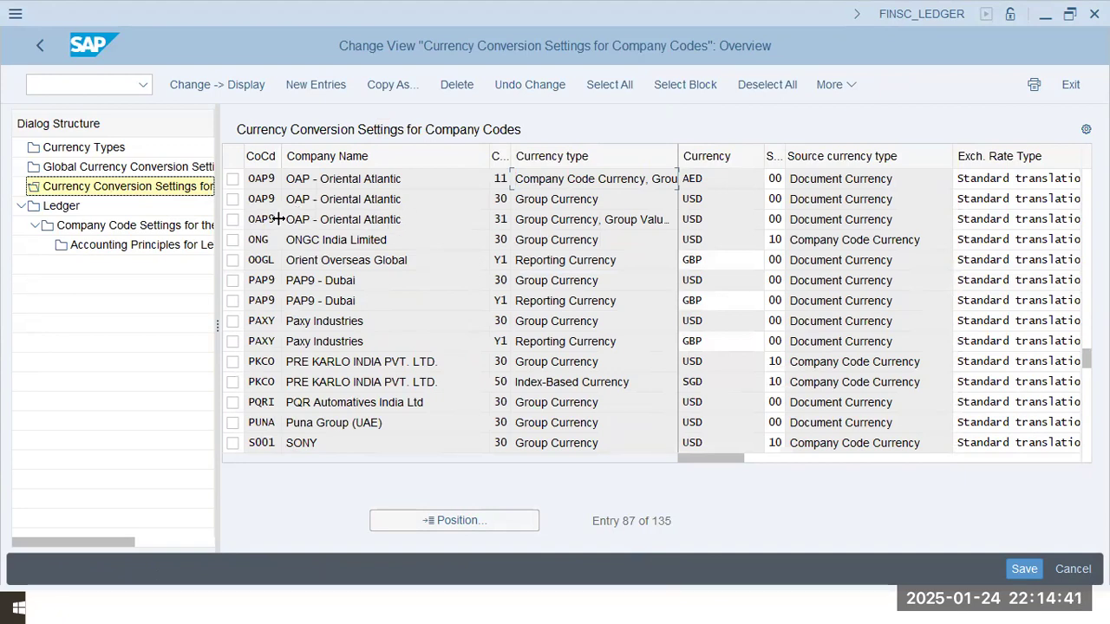
Examine the currencies, source currency types and remaining conversion settings of OAP9's currency types 11, 30 and 31.
click(504, 200)
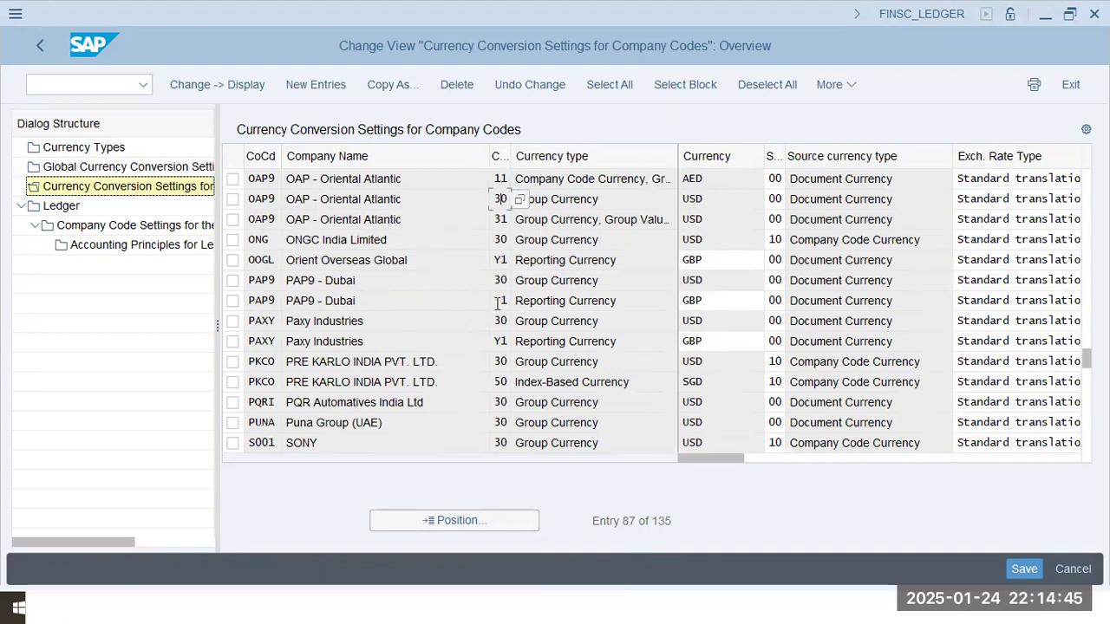
click(605, 219)
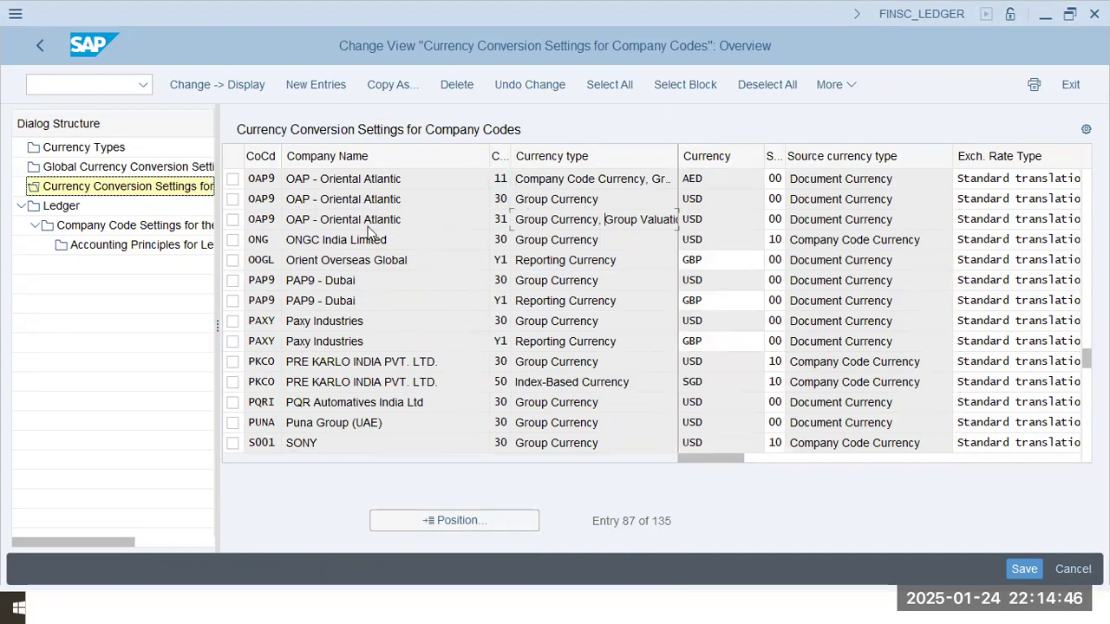
click(697, 219)
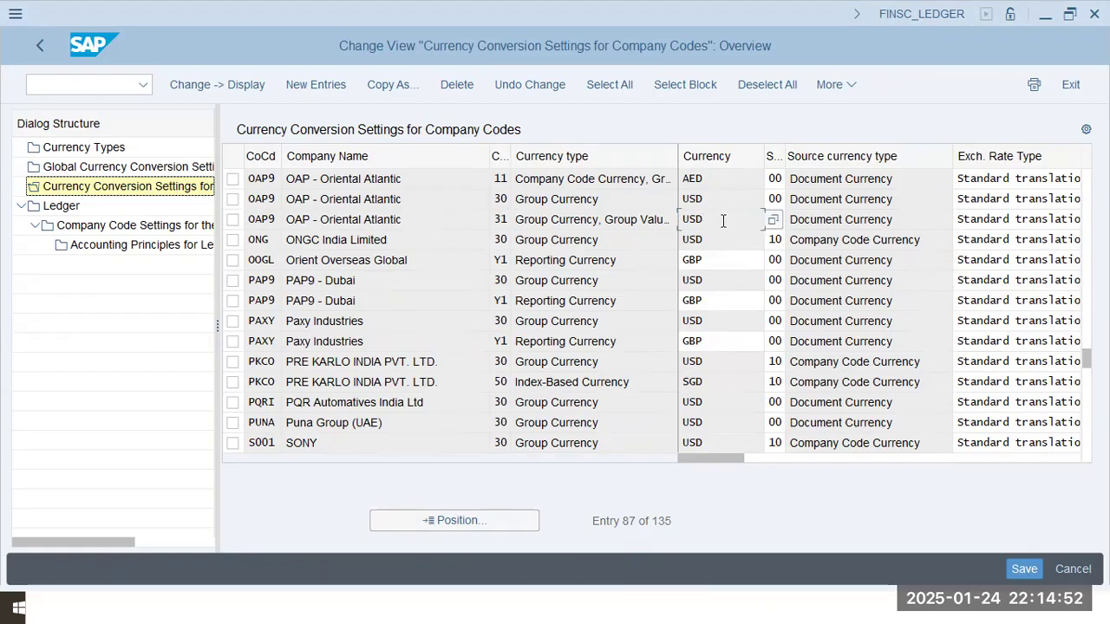
click(841, 219)
click(645, 224)
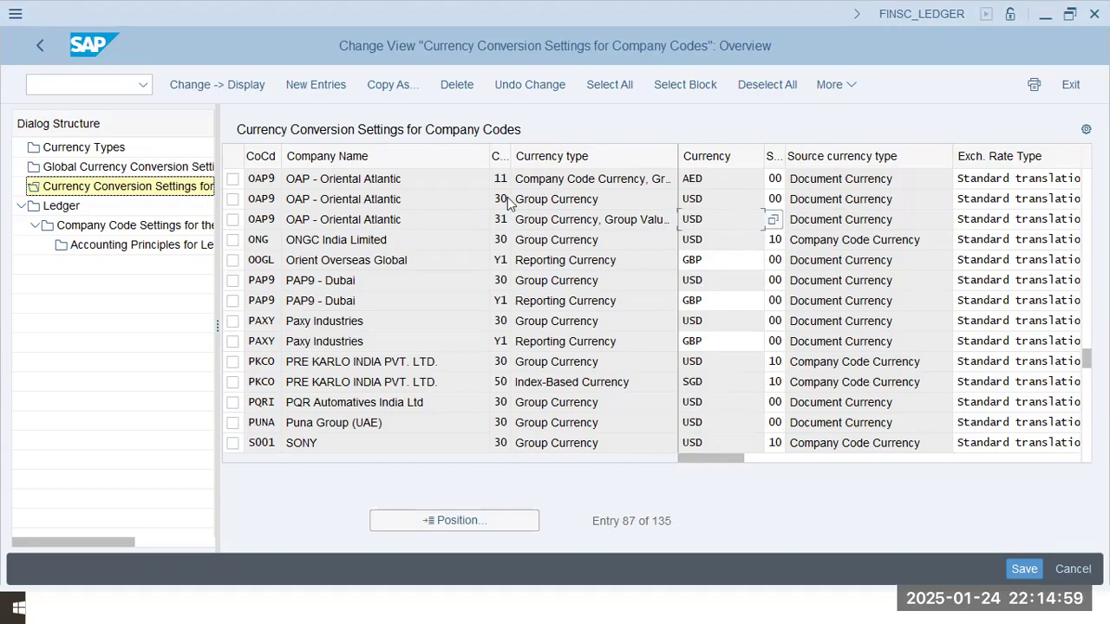
drag(718, 460, 1008, 463)
click(766, 458)
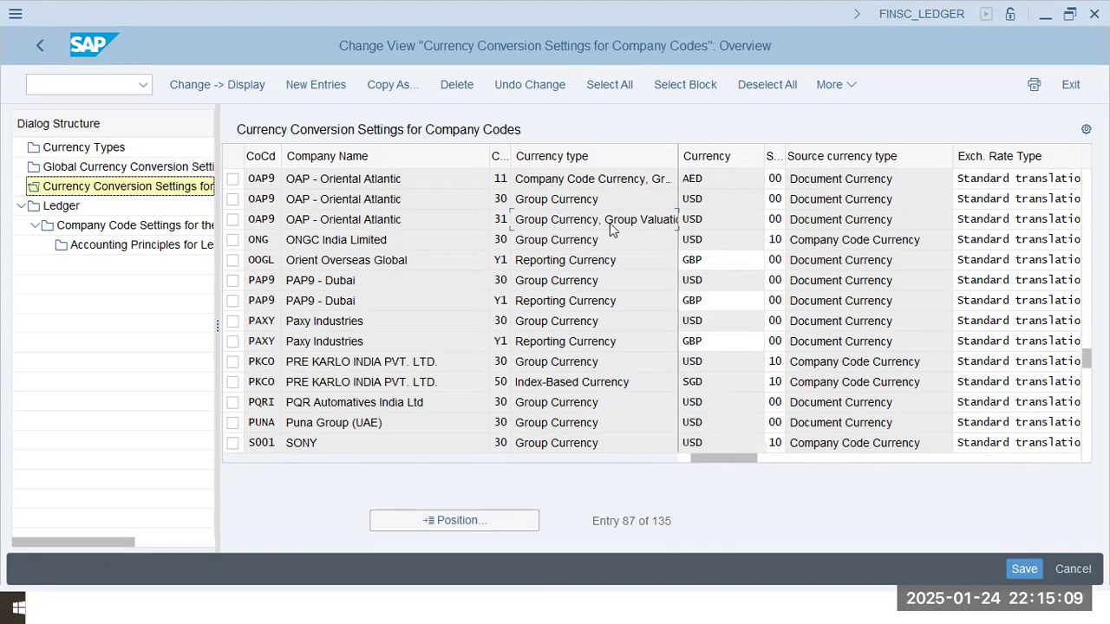
drag(546, 179, 727, 179)
click(726, 179)
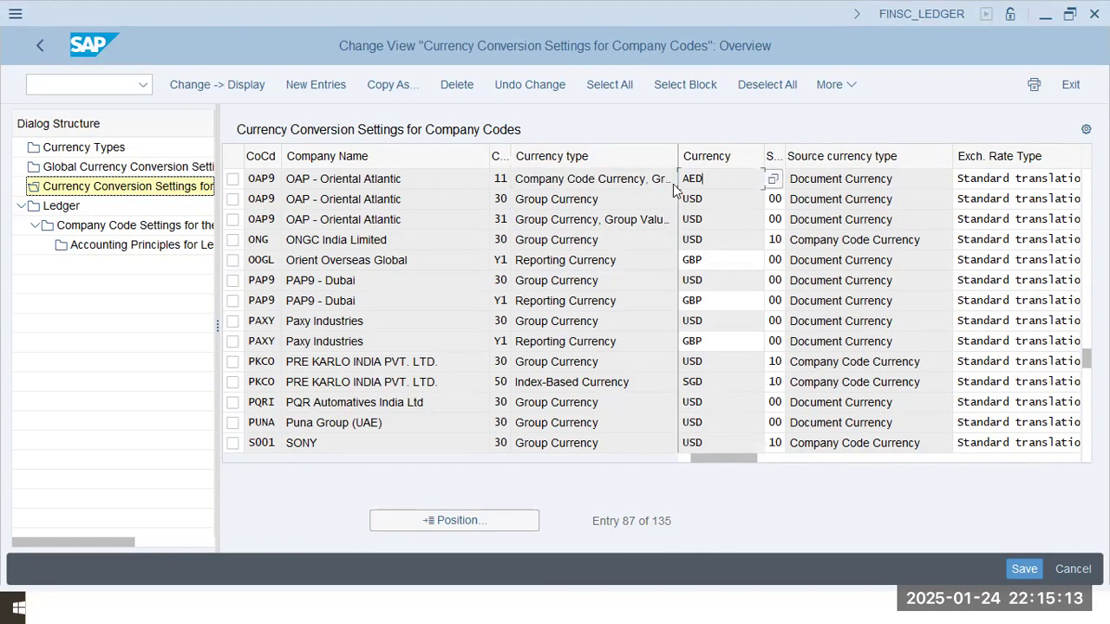
click(543, 239)
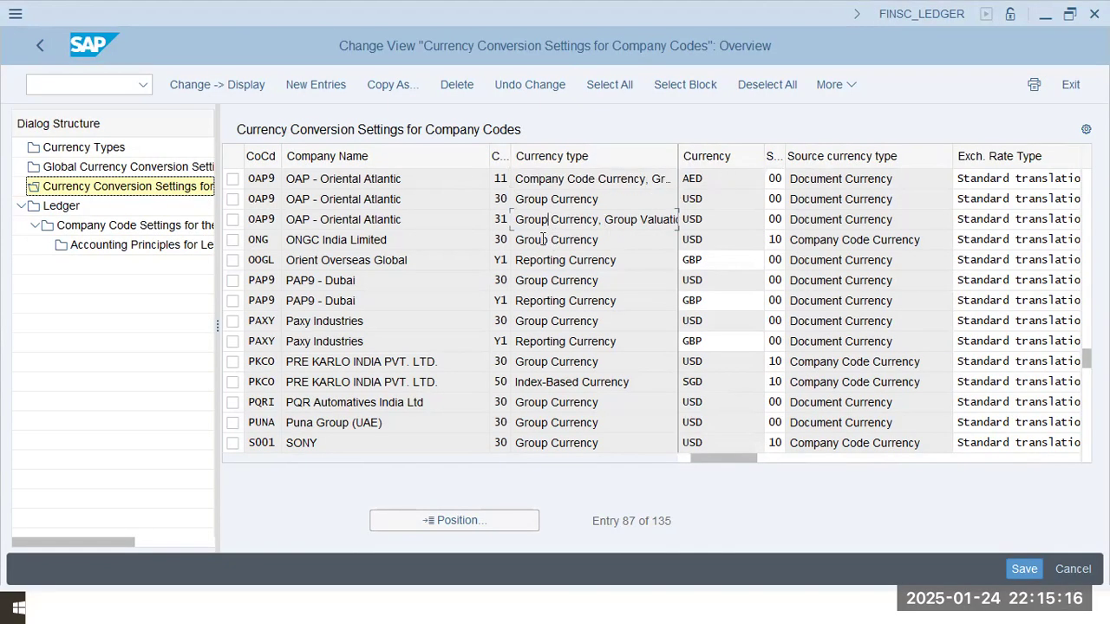
double_click(583, 223)
Return to the consistency check messages and read the long text of the "group val." currency type error.
key(alt+Tab)
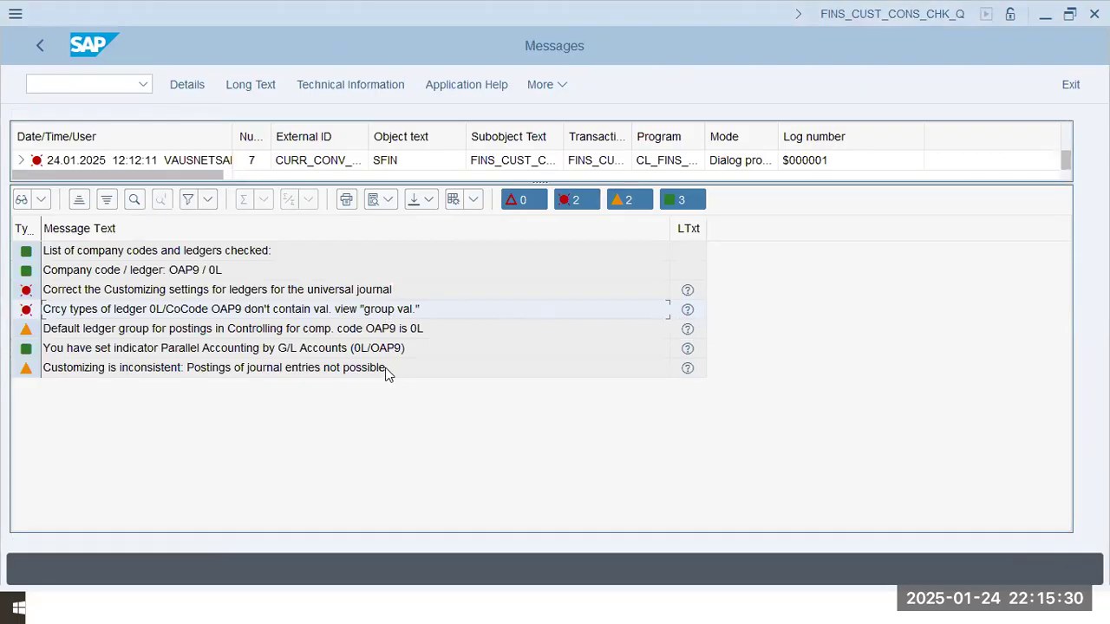
click(687, 310)
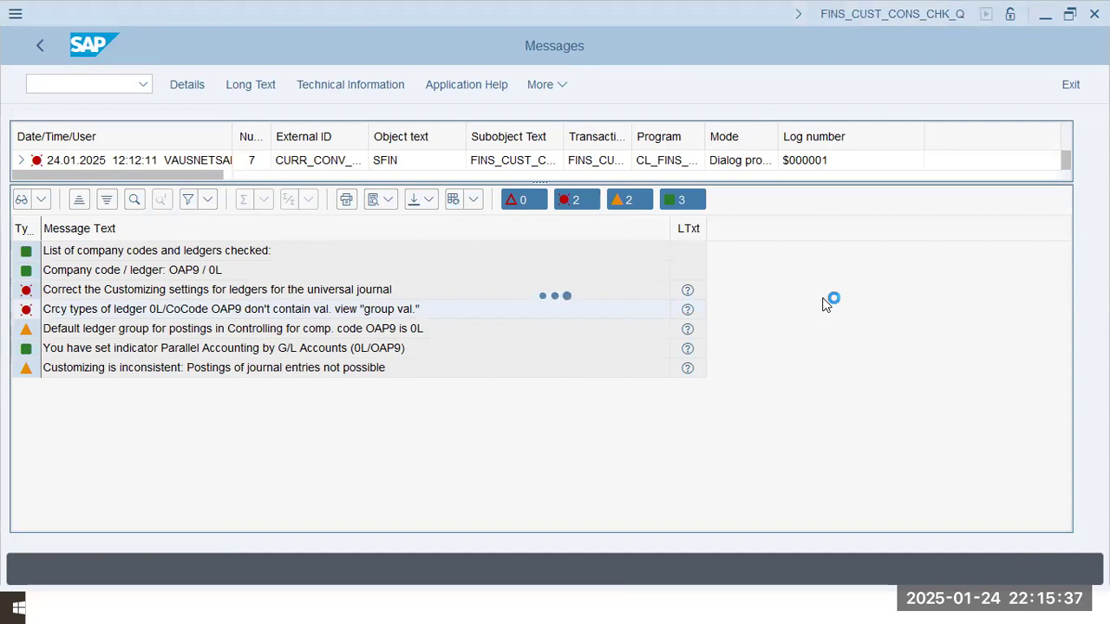
key(alt+Tab)
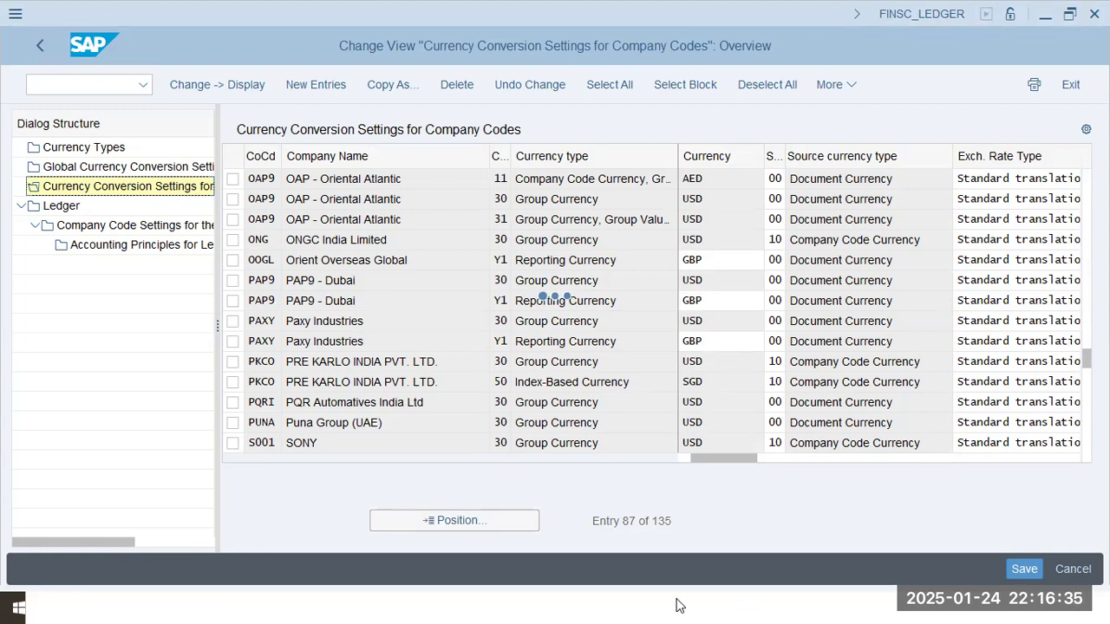
key(alt+Tab)
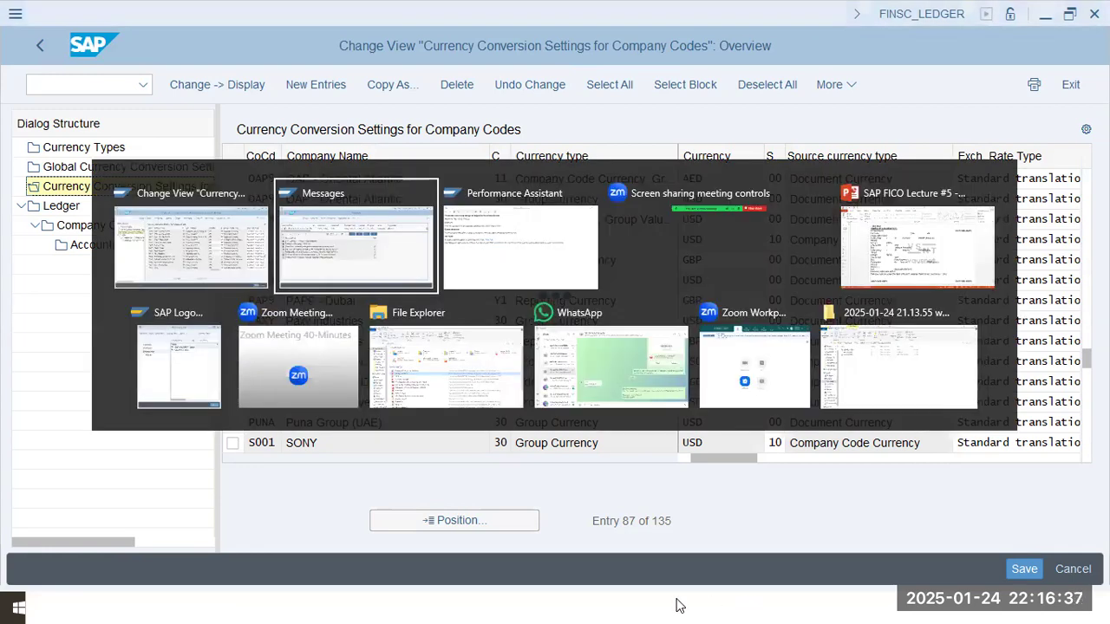
click(531, 246)
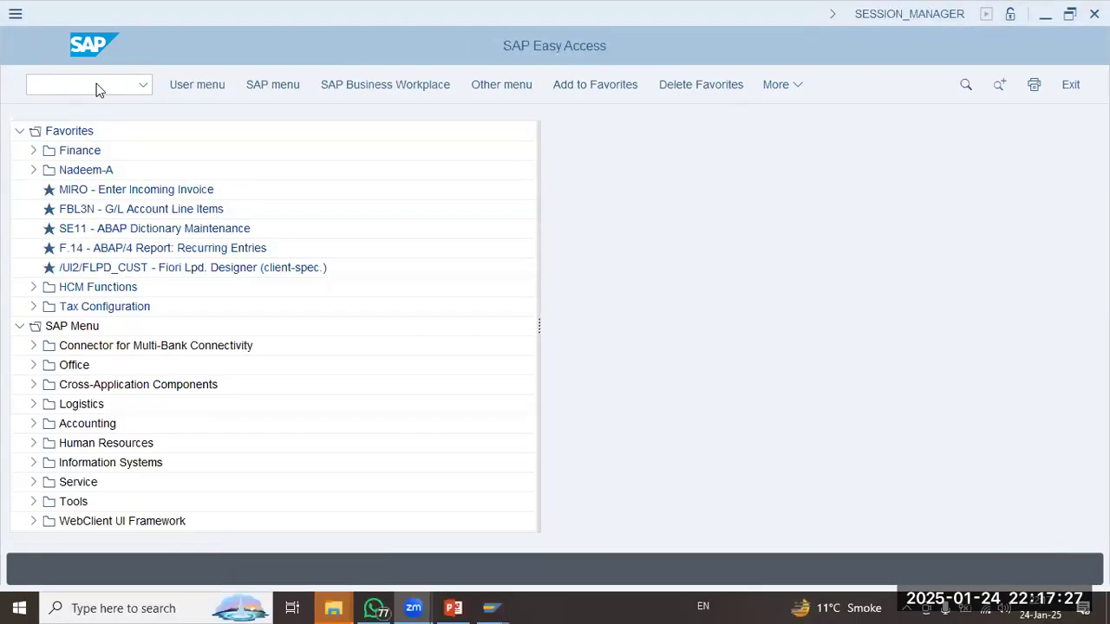
Open the ledger settings with transaction FINSC_LEDGER and dismiss the consistency check messages.
text(finsc_ledger)
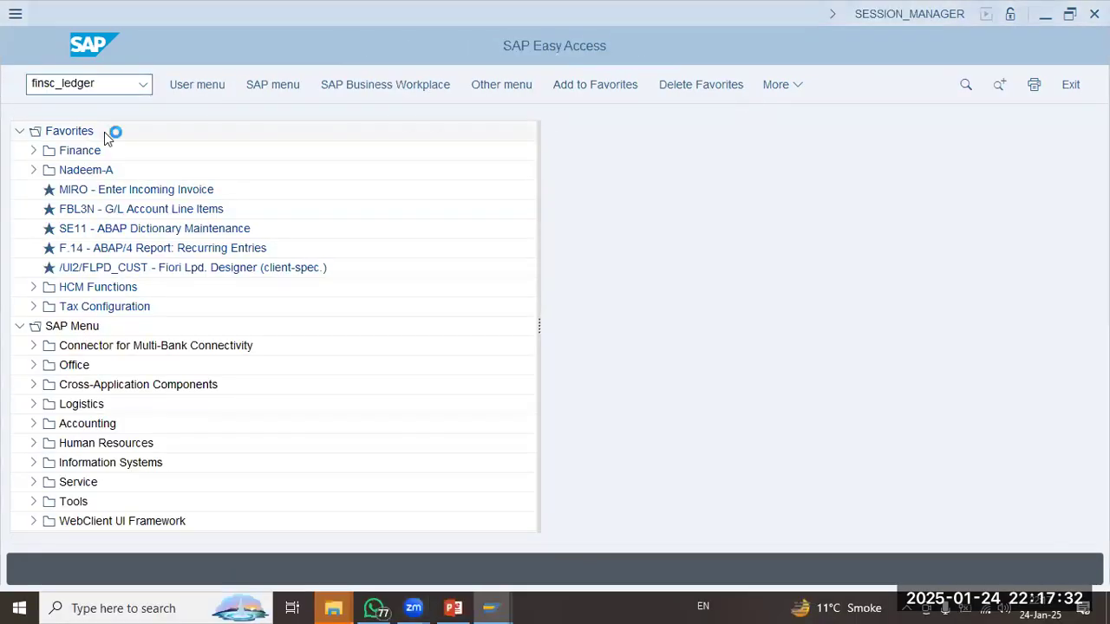
key(Return)
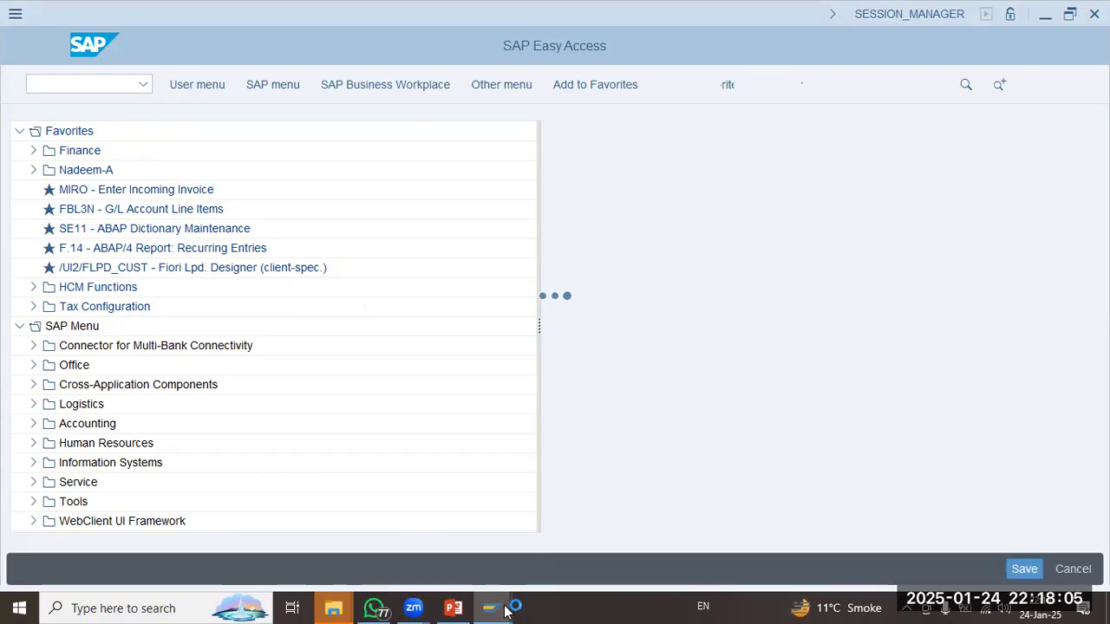
click(70, 576)
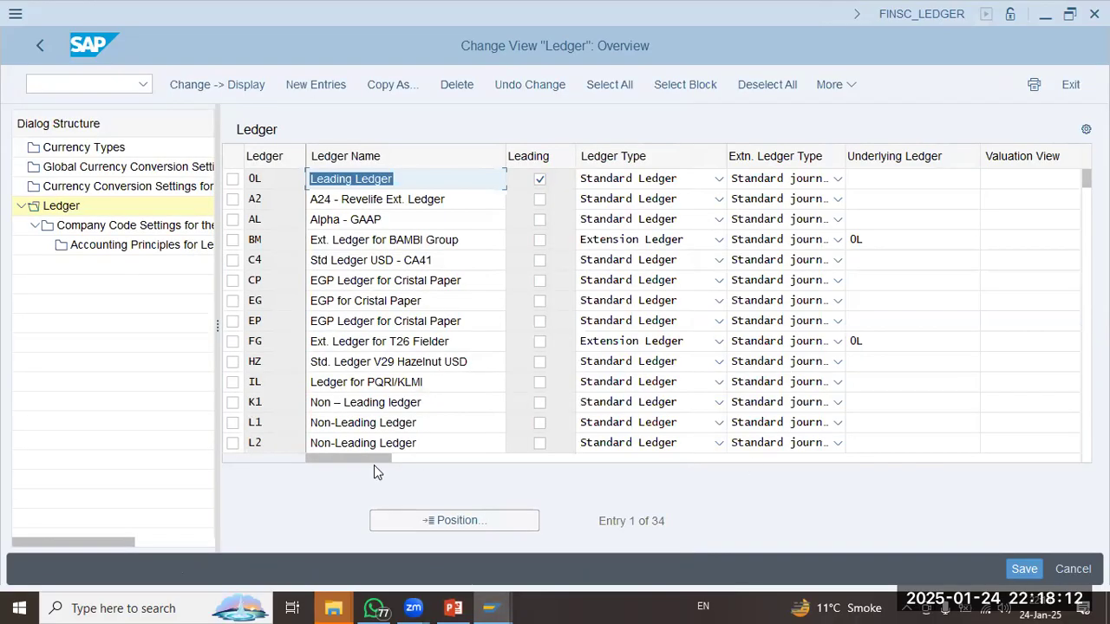
Set the valuation view of leading ledger 0L to Legal Valuation and dismiss the consistency check messages.
drag(374, 465, 708, 465)
drag(798, 472, 574, 479)
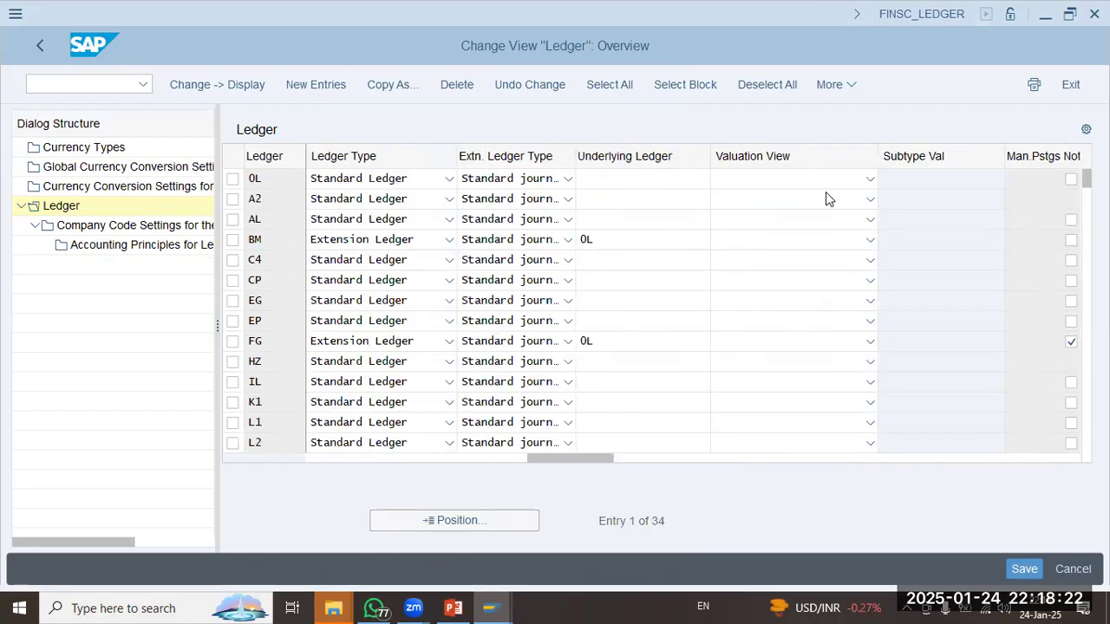
click(828, 184)
click(789, 229)
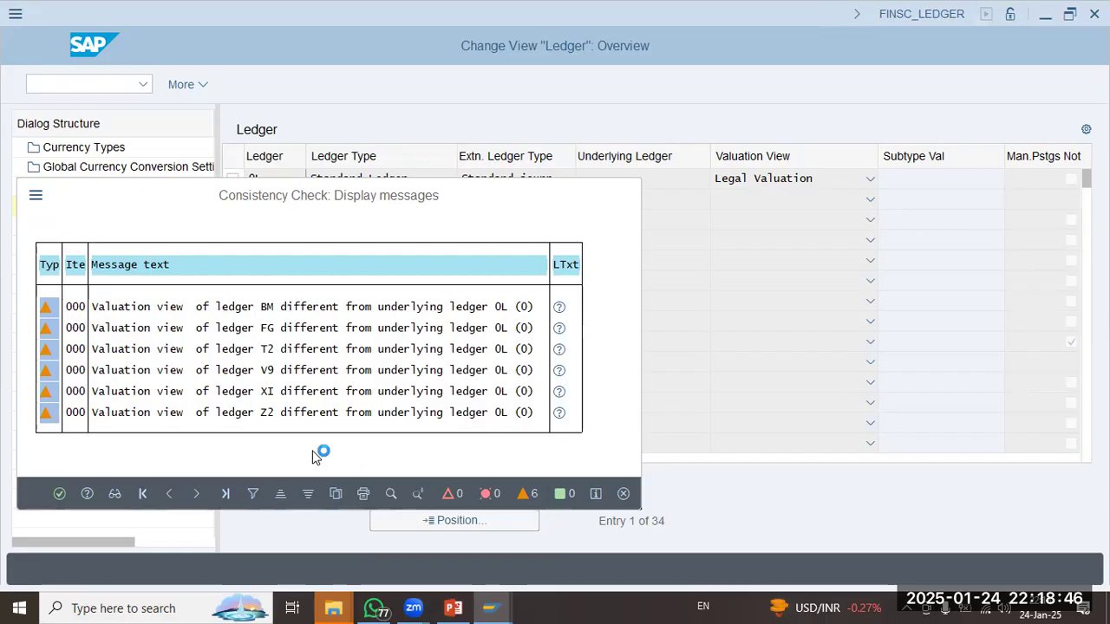
click(65, 495)
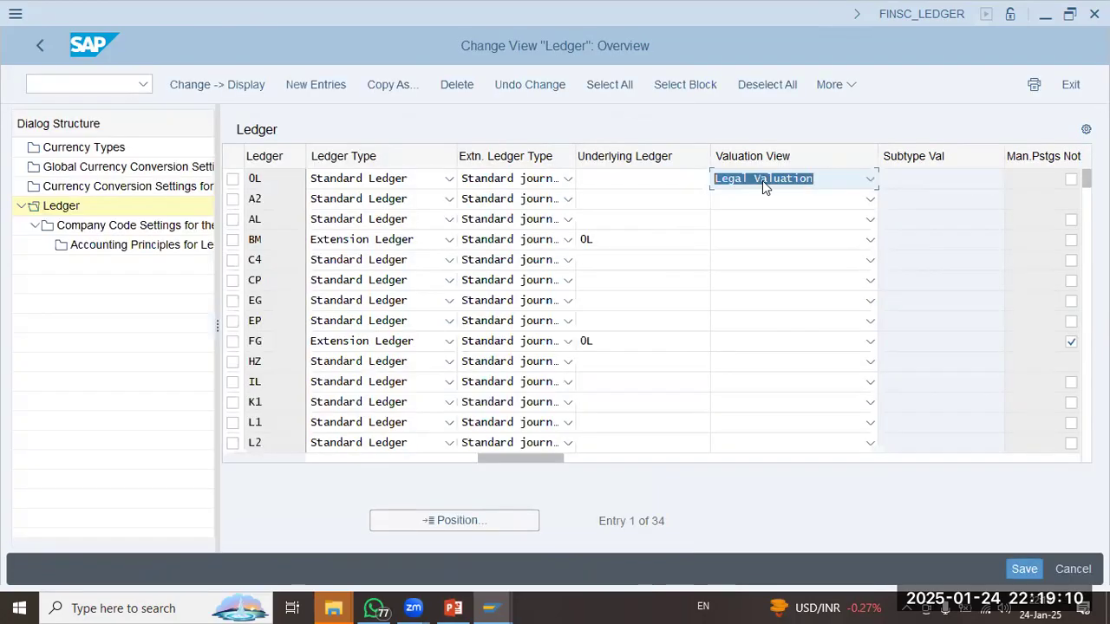
Clear the valuation view of leading ledger 0L and record the save in OAP9-FICO customizing request SA2K902214.
click(763, 184)
click(778, 205)
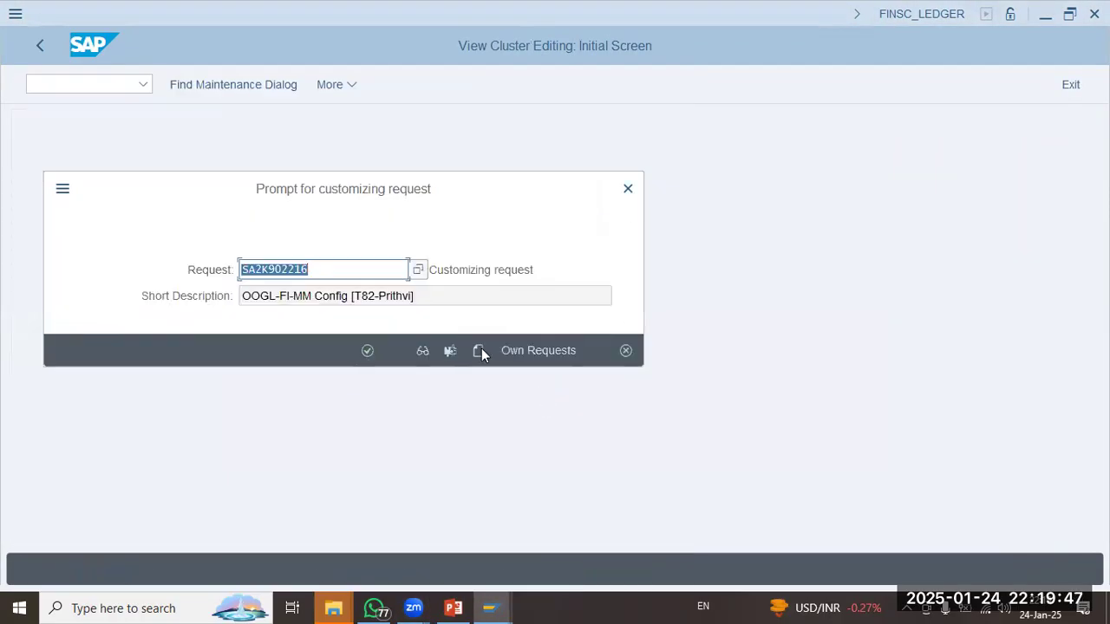
click(522, 350)
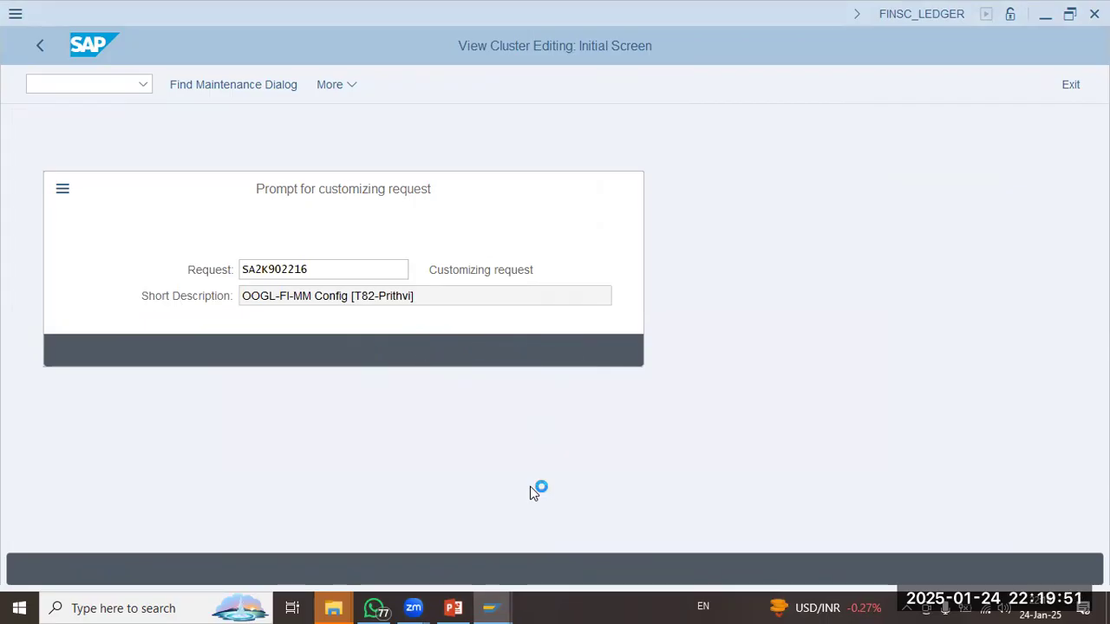
double_click(373, 318)
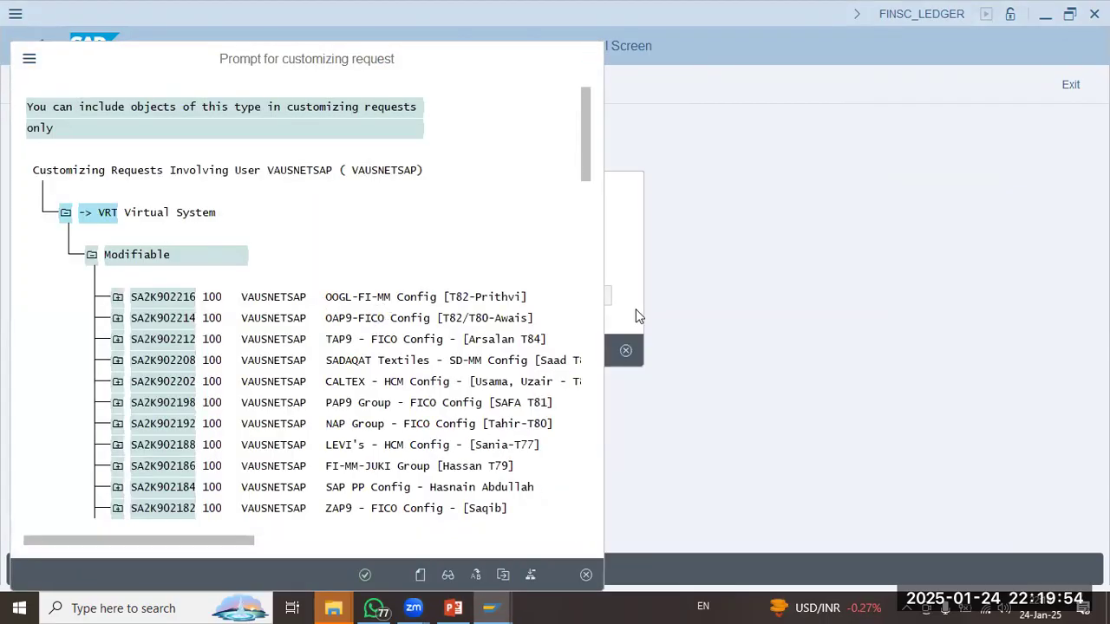
click(369, 353)
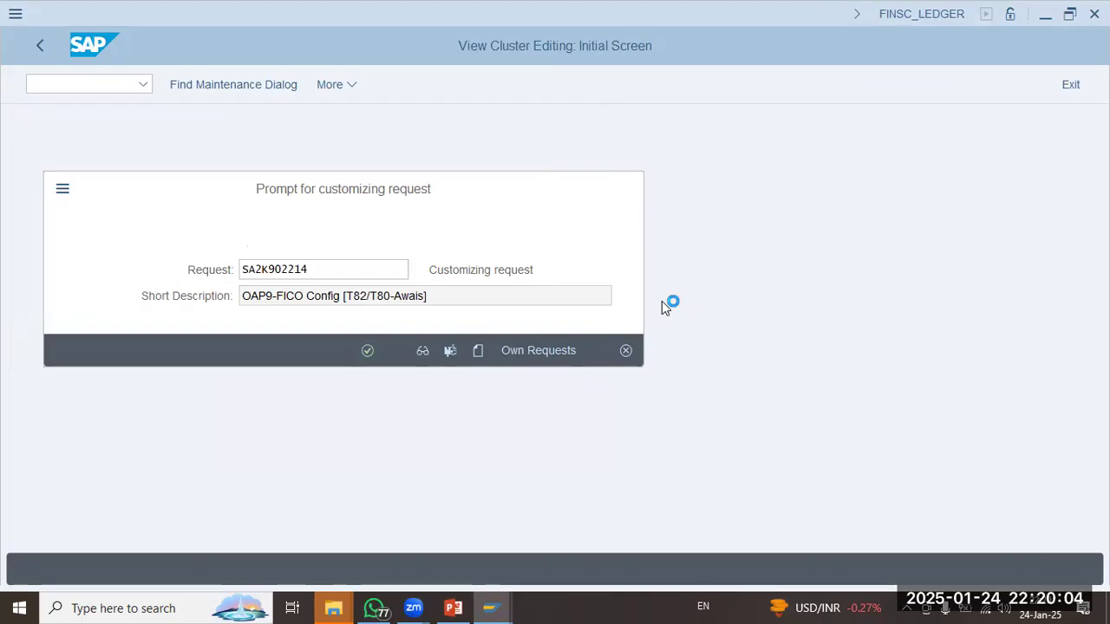
Switch to PowerPoint, read the slide on fixing ledger customizing errors for currency type 30, and return to the SAP ledger settings.
click(454, 610)
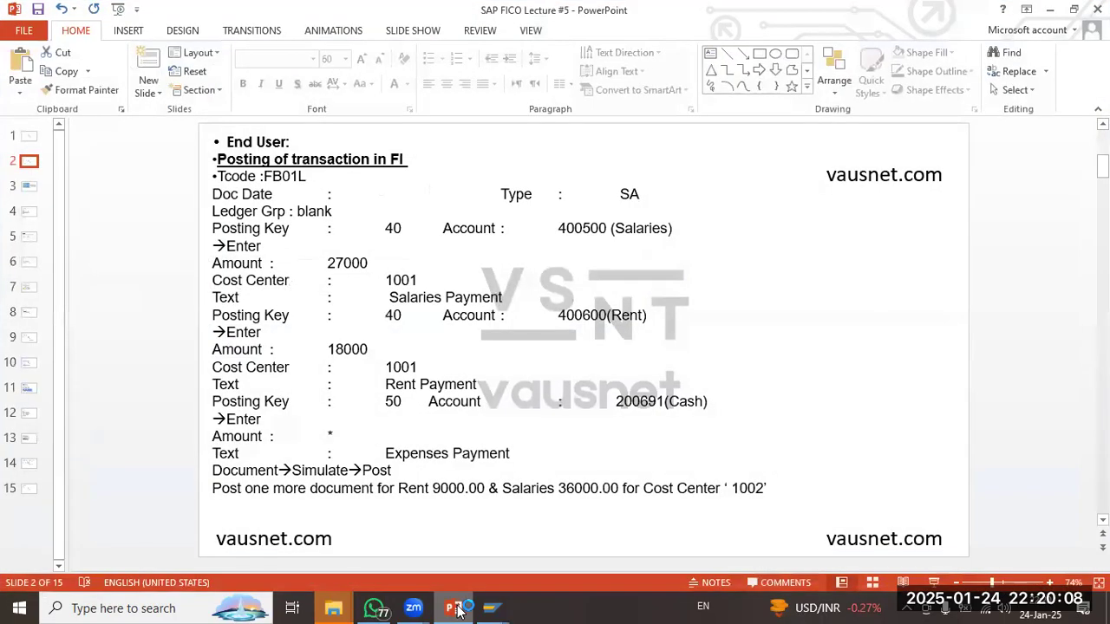
key(Down)
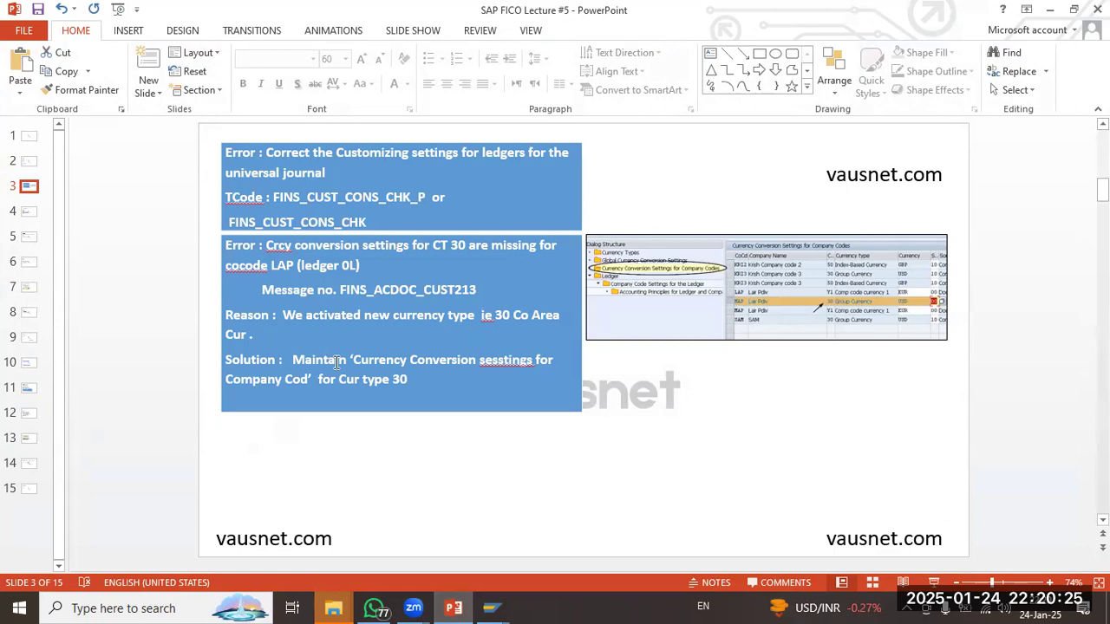
click(413, 379)
mouse_move(490, 608)
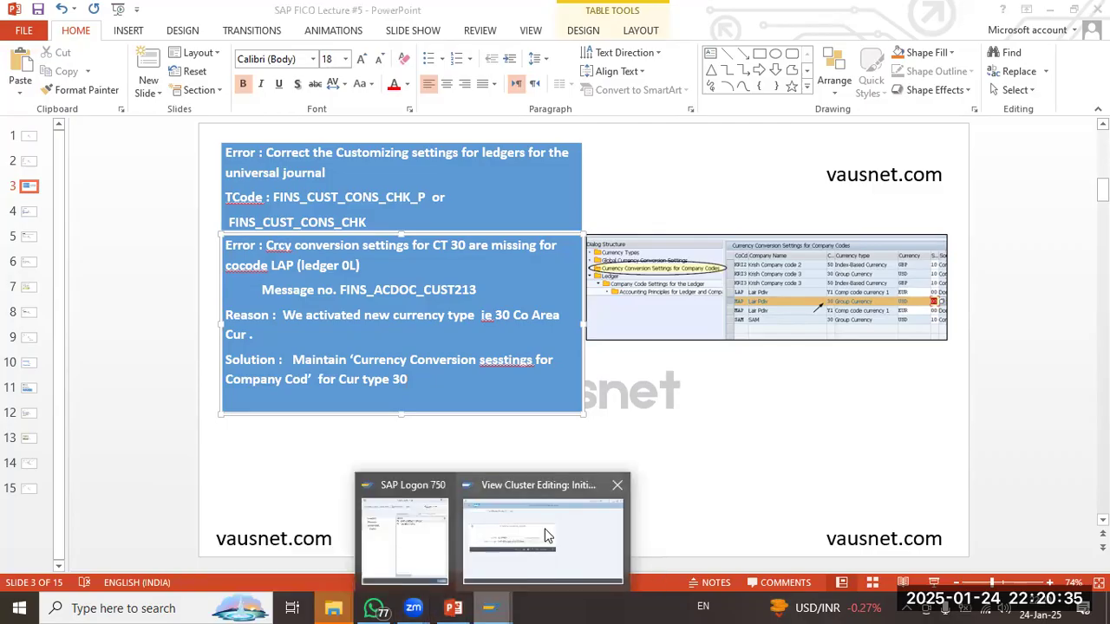
click(546, 535)
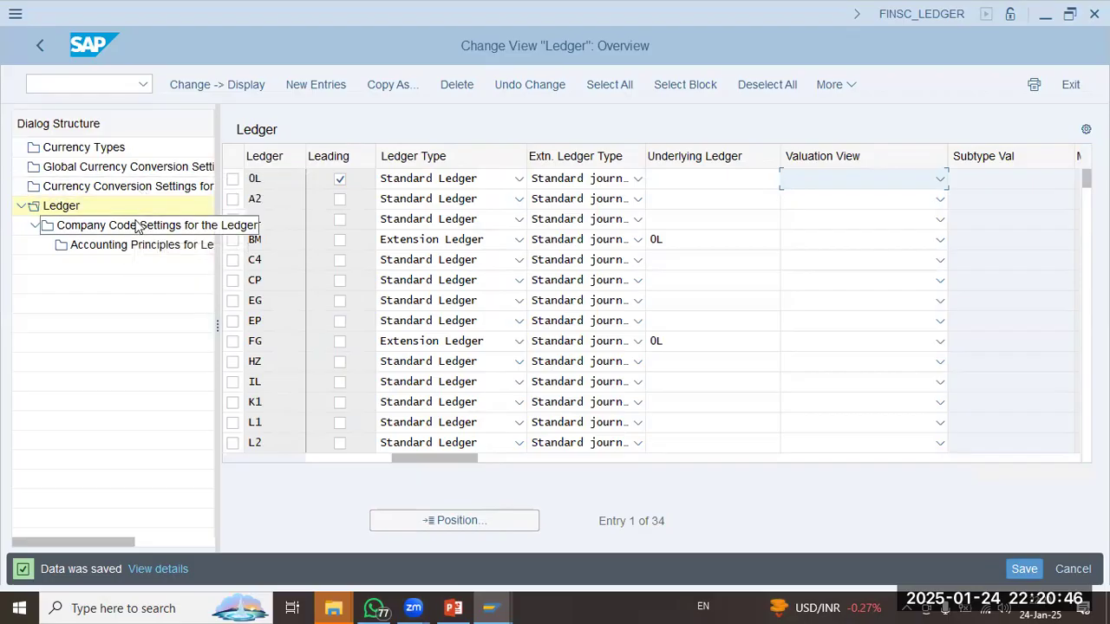
Open the company code settings for leading ledger 0L and go to company code OAP9.
click(233, 179)
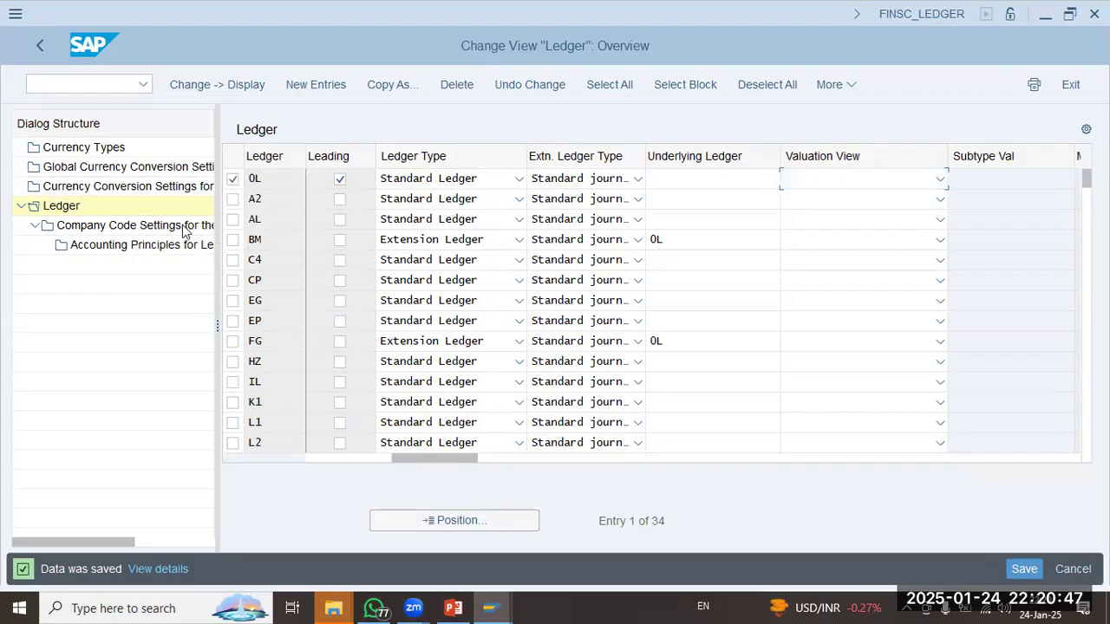
double_click(134, 227)
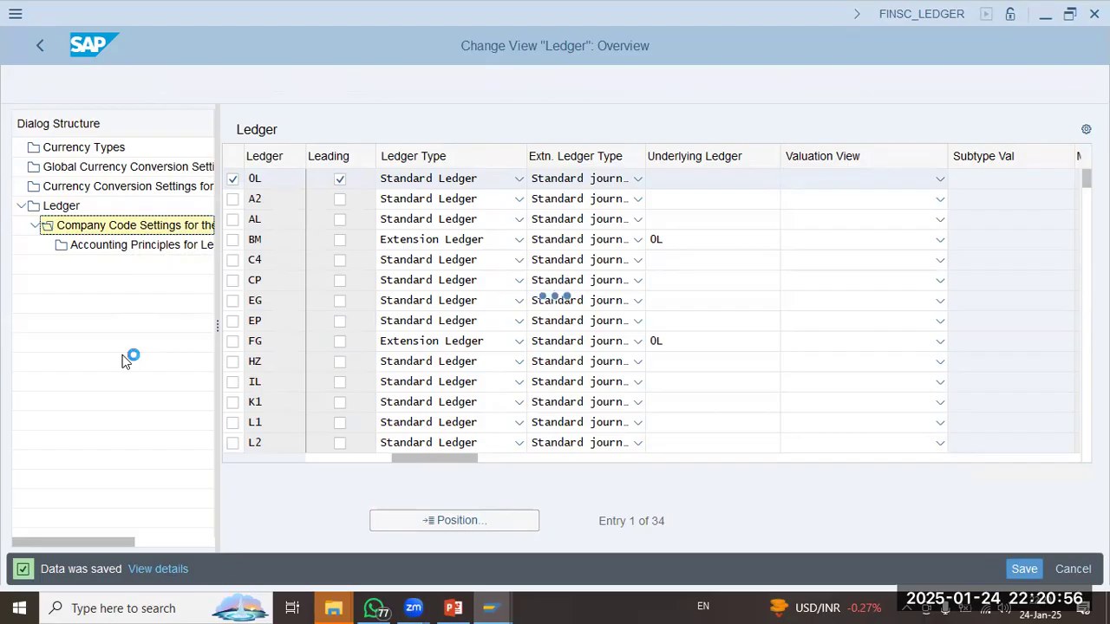
key(Return)
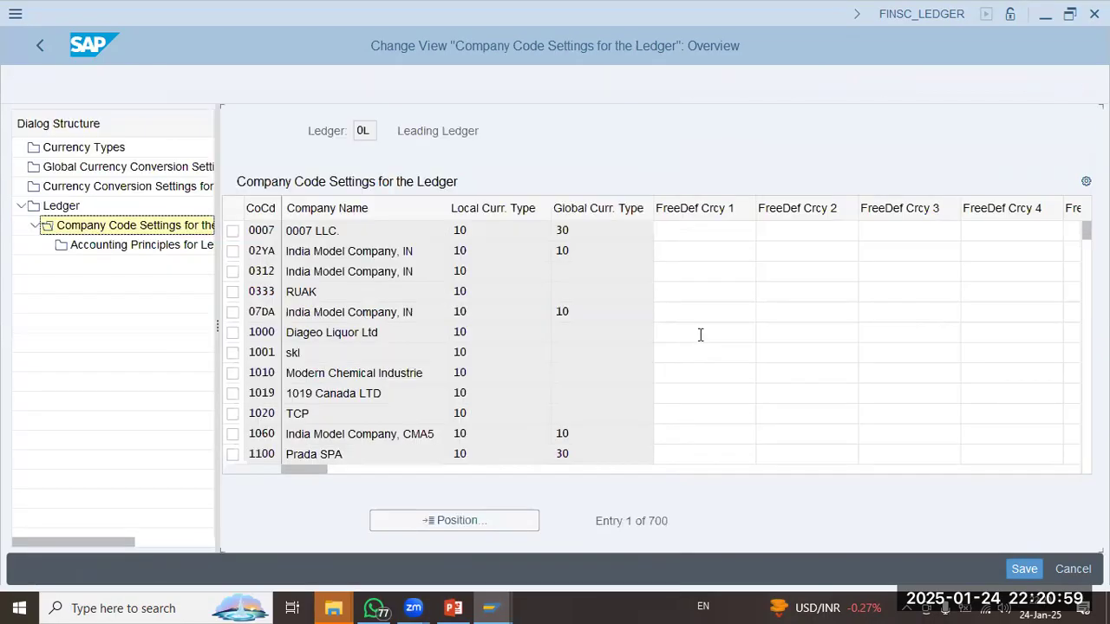
click(466, 520)
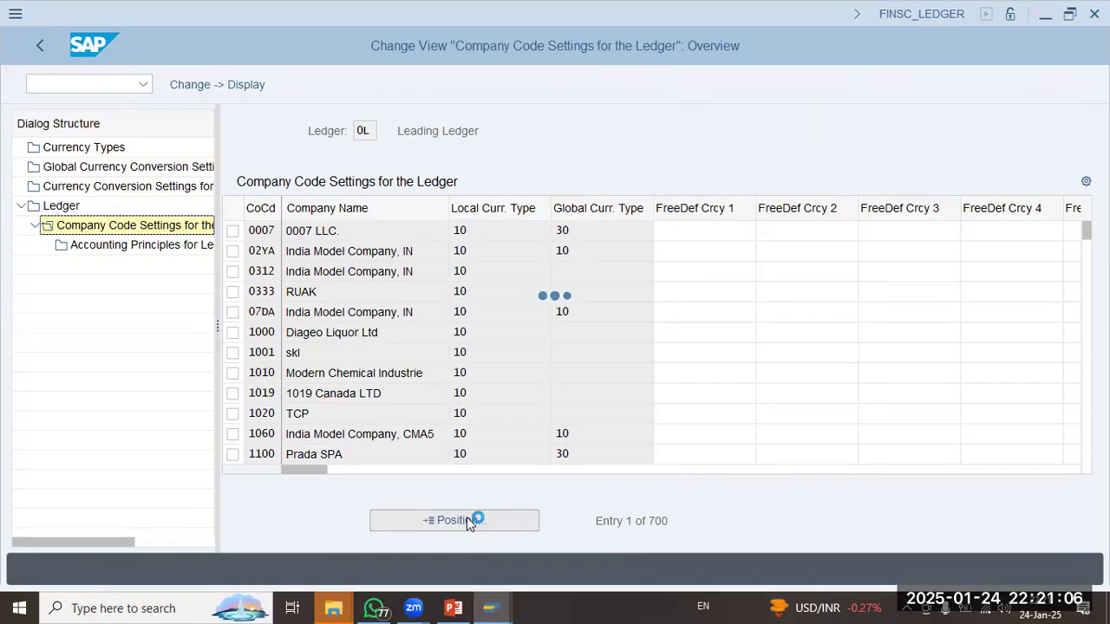
text(oap9)
key(Return)
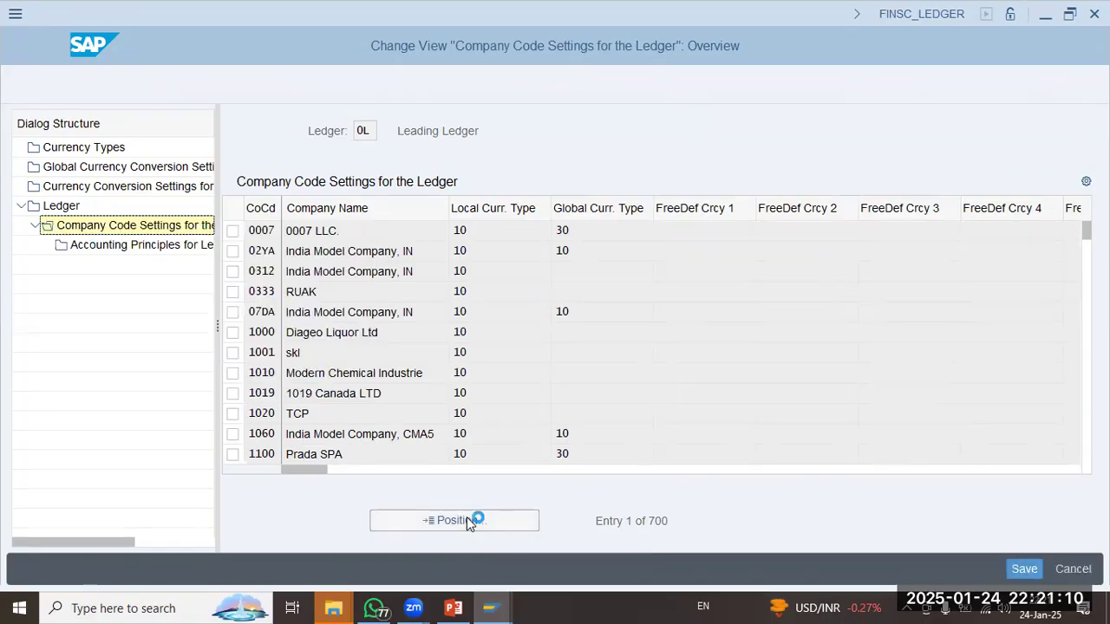
Examine the global currency type and the two freely defined currency types assigned to OAP9 in ledger 0L.
click(696, 230)
click(790, 232)
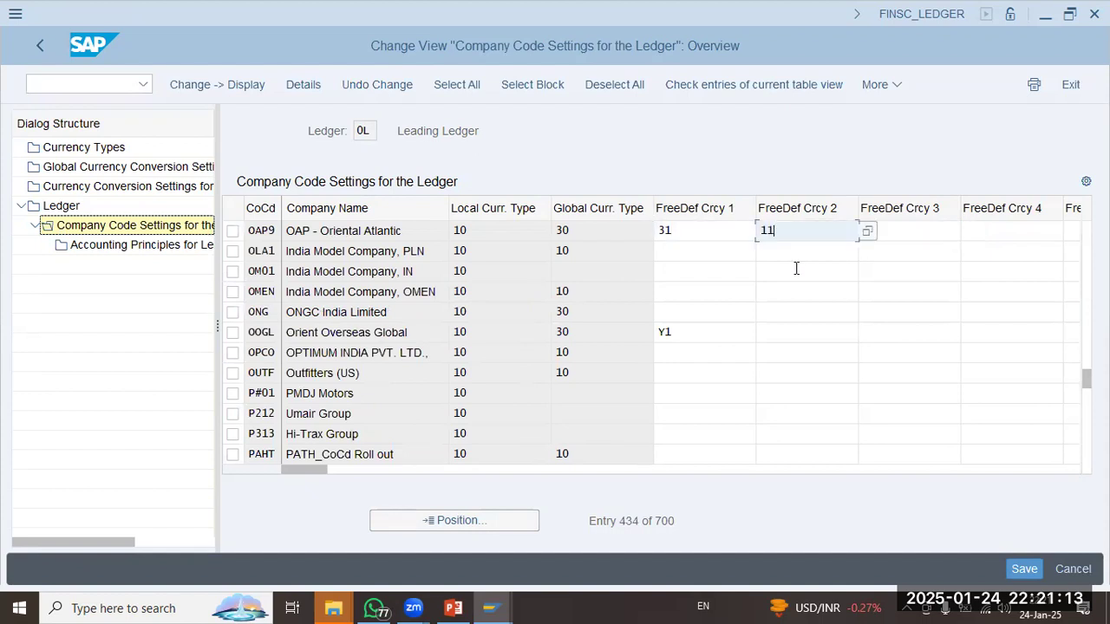
click(610, 231)
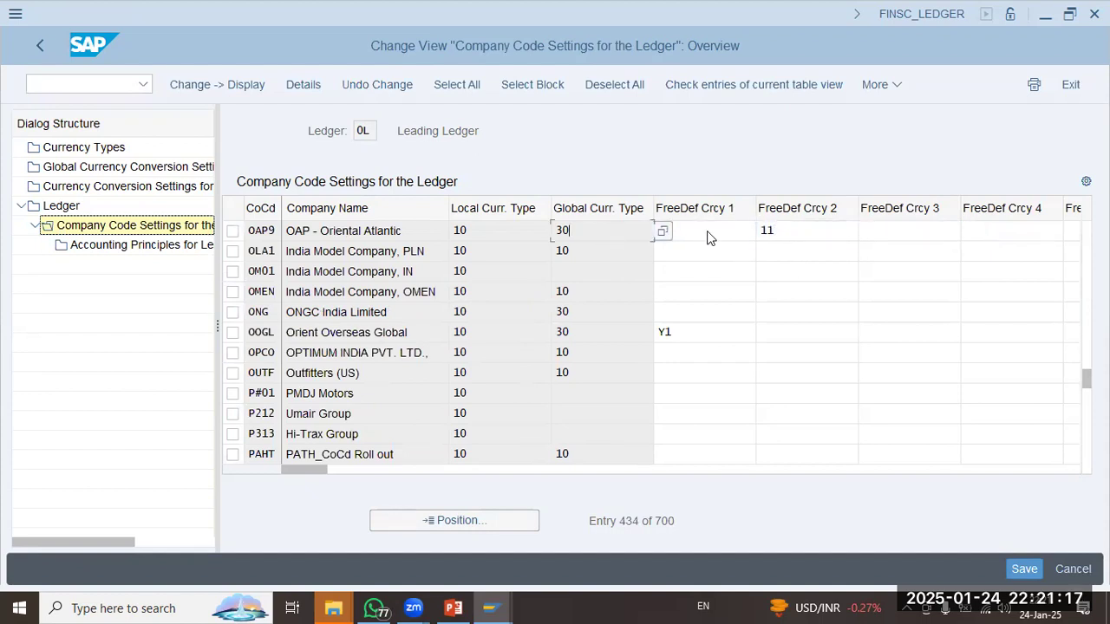
Go to OAP9 in the currency conversion settings for company codes and examine its currency types and exchange rate settings.
click(121, 186)
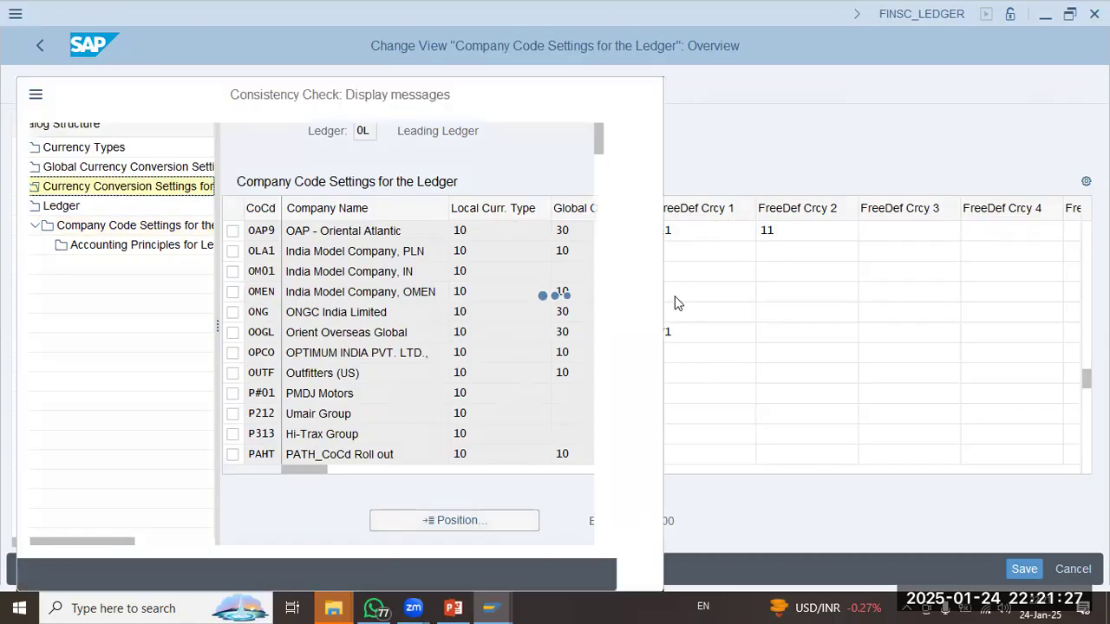
key(Return)
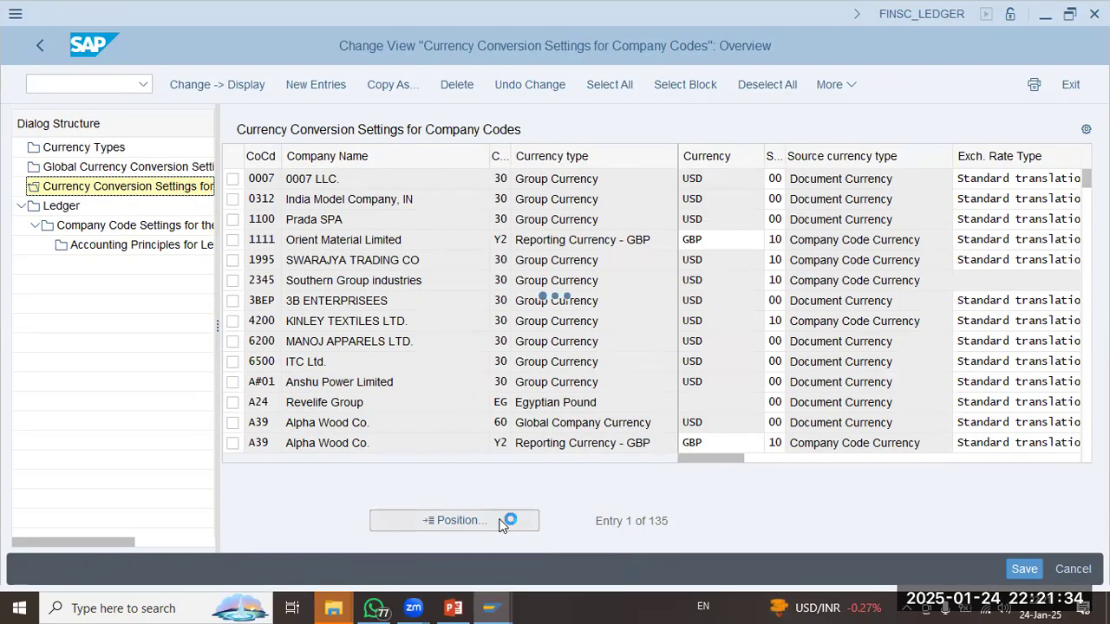
text(oap9)
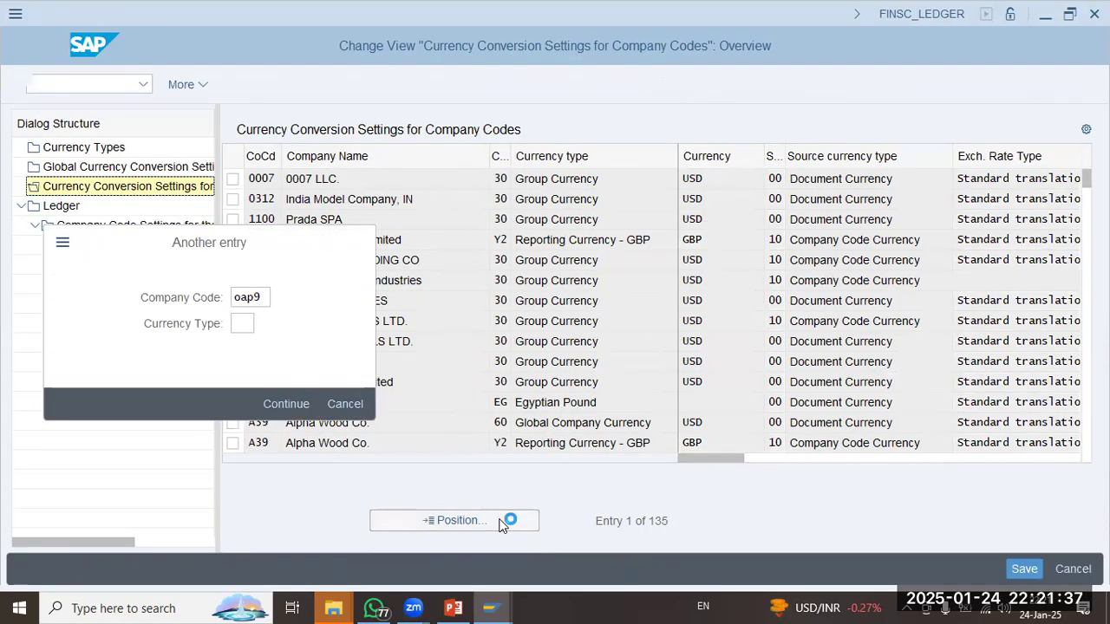
key(Return)
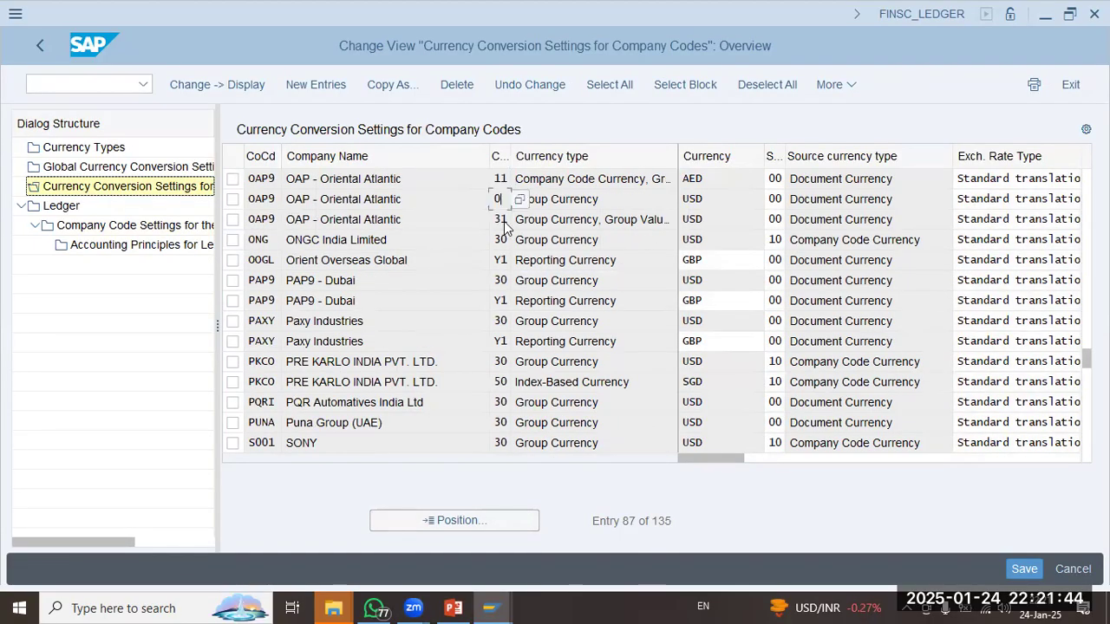
click(656, 223)
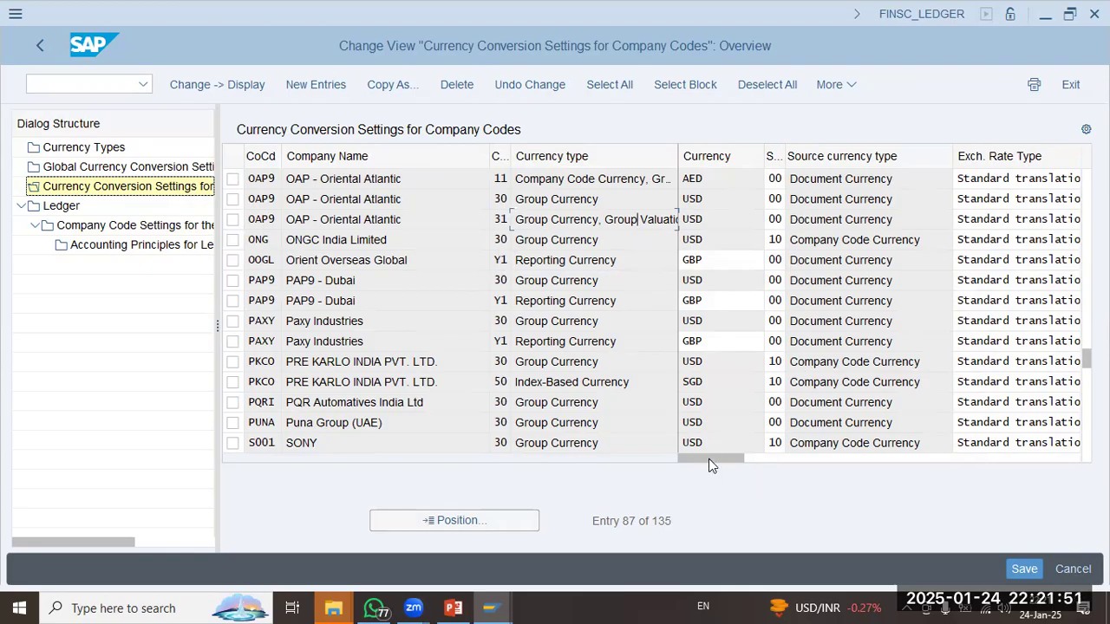
drag(709, 465, 1015, 451)
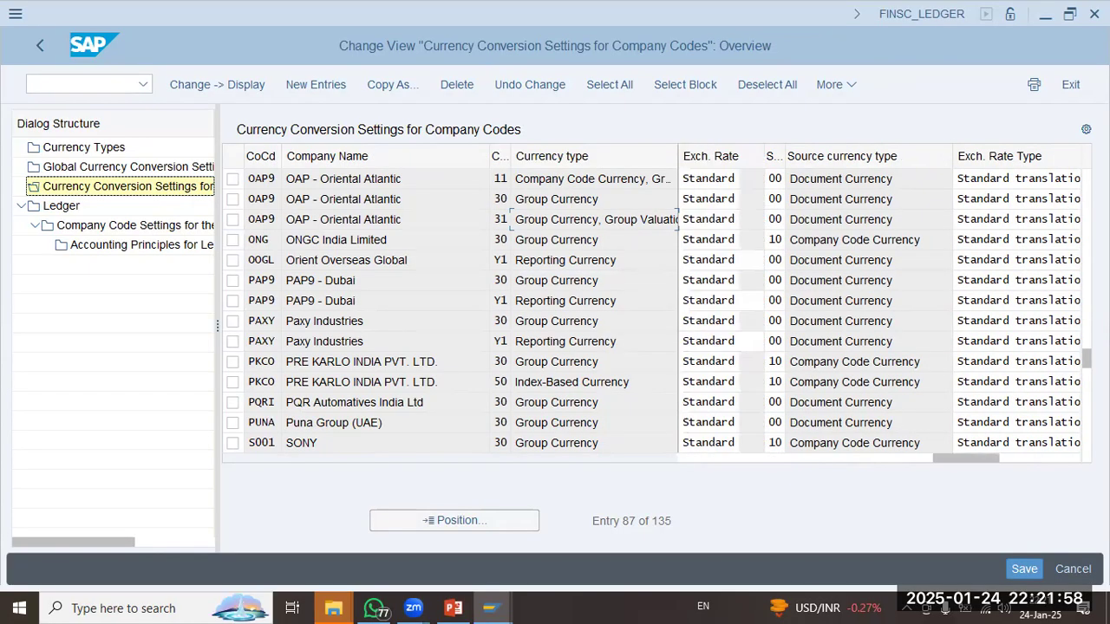
Return to ledger 0L's company code settings and clear FreeDef Crcy 1 and FreeDef Crcy 2 for OAP9.
click(97, 224)
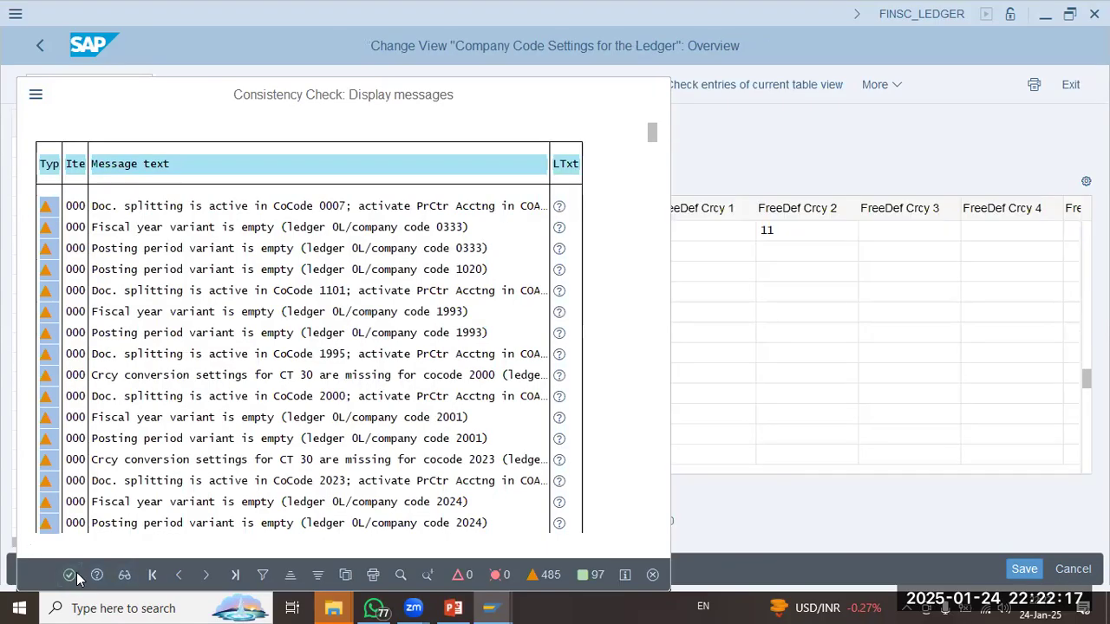
key(Return)
click(690, 230)
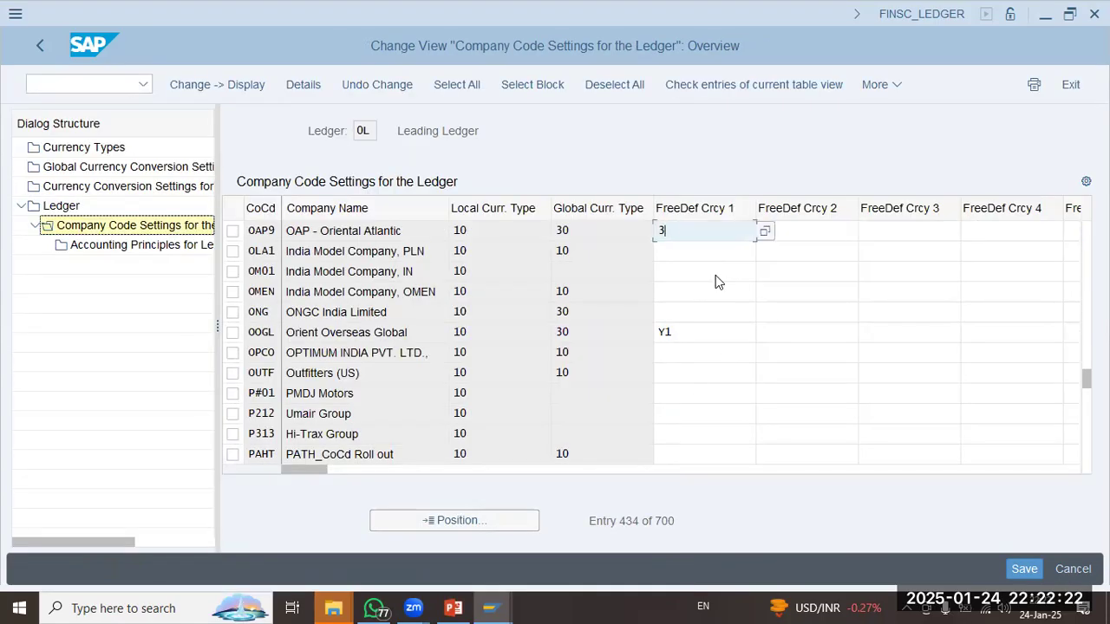
key(BackSpace)
key(Tab)
key(BackSpace)
key(Tab)
key(Return)
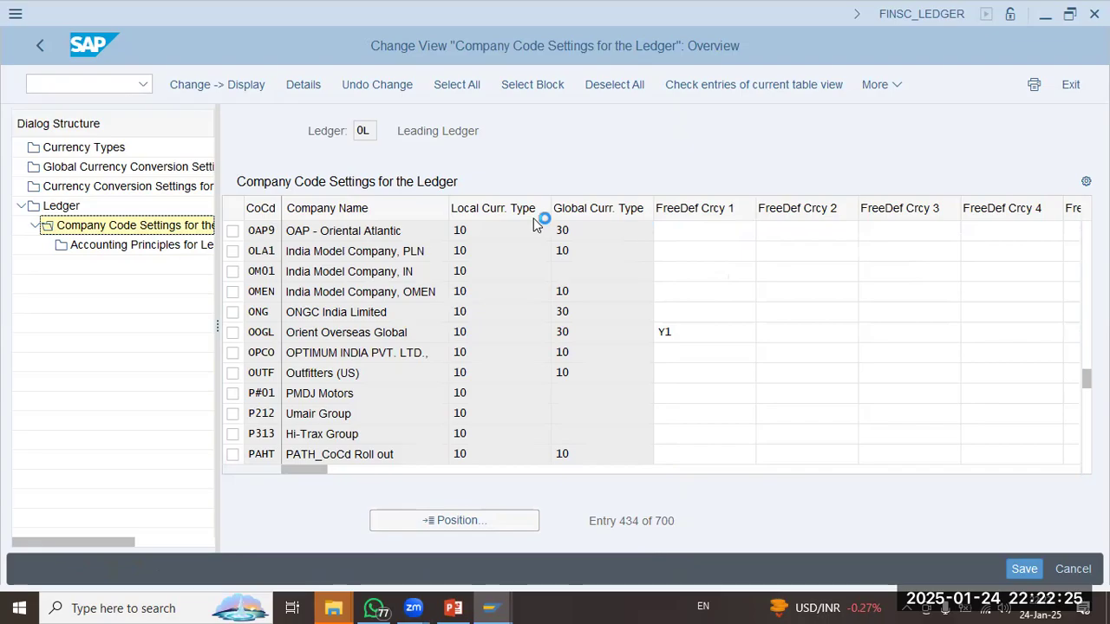
Save the company code settings and confirm deleting currency types 31 and 11 from OAP9, ledger 0L.
click(1023, 570)
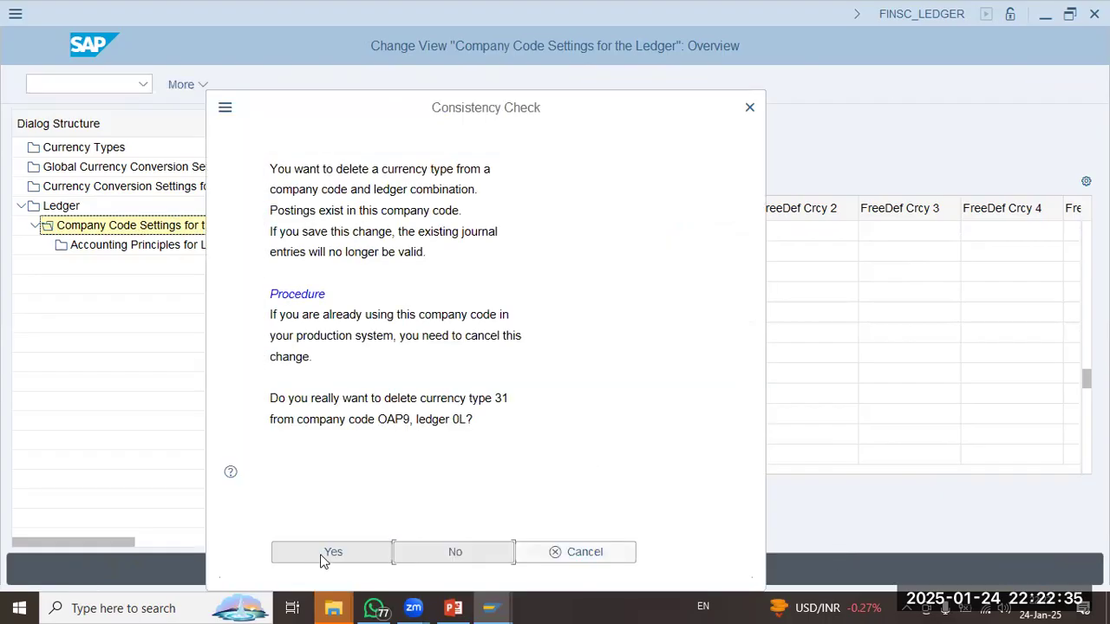
click(320, 556)
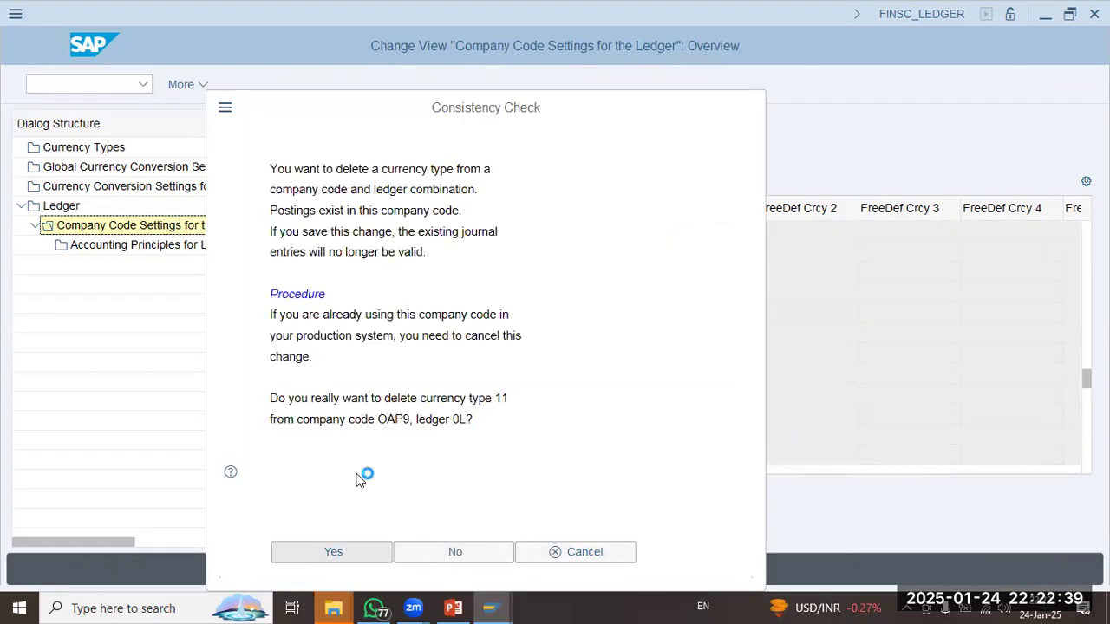
key(Return)
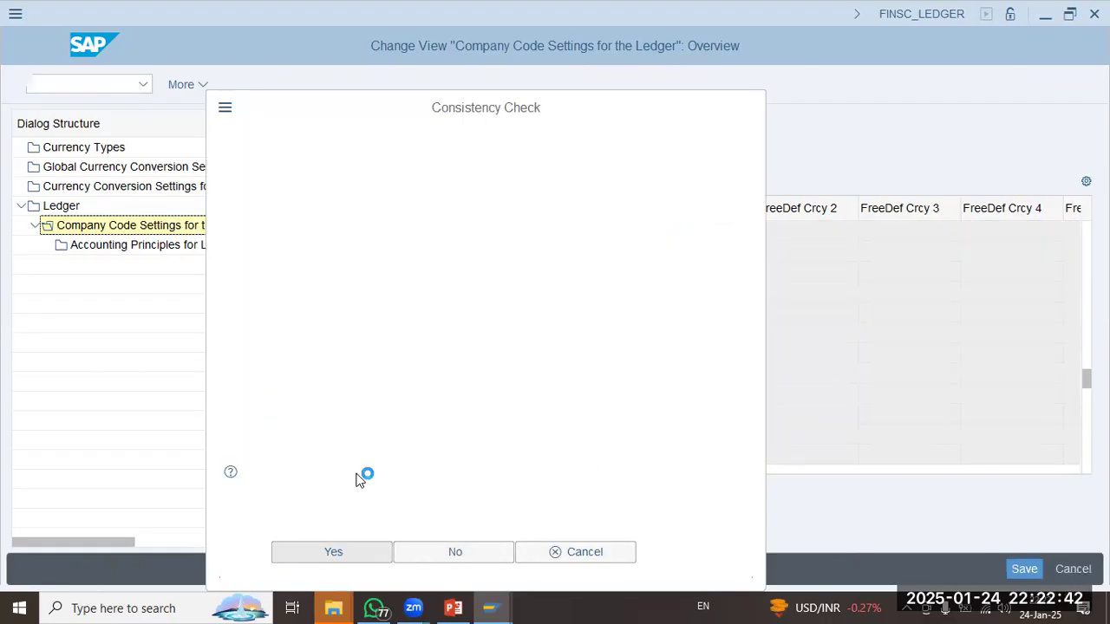
click(96, 84)
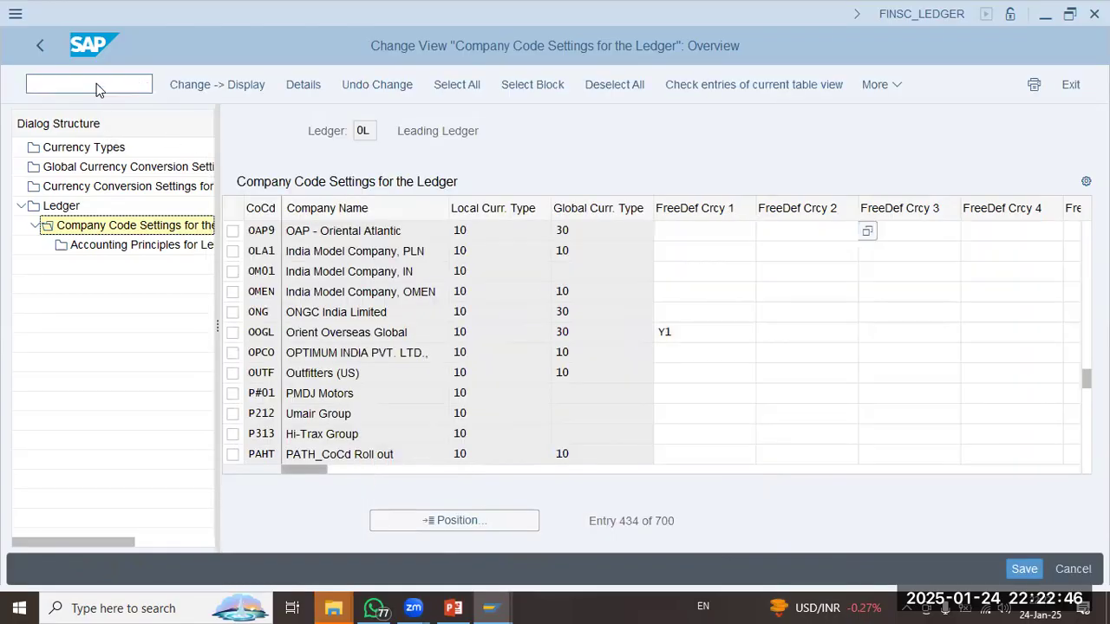
click(1021, 568)
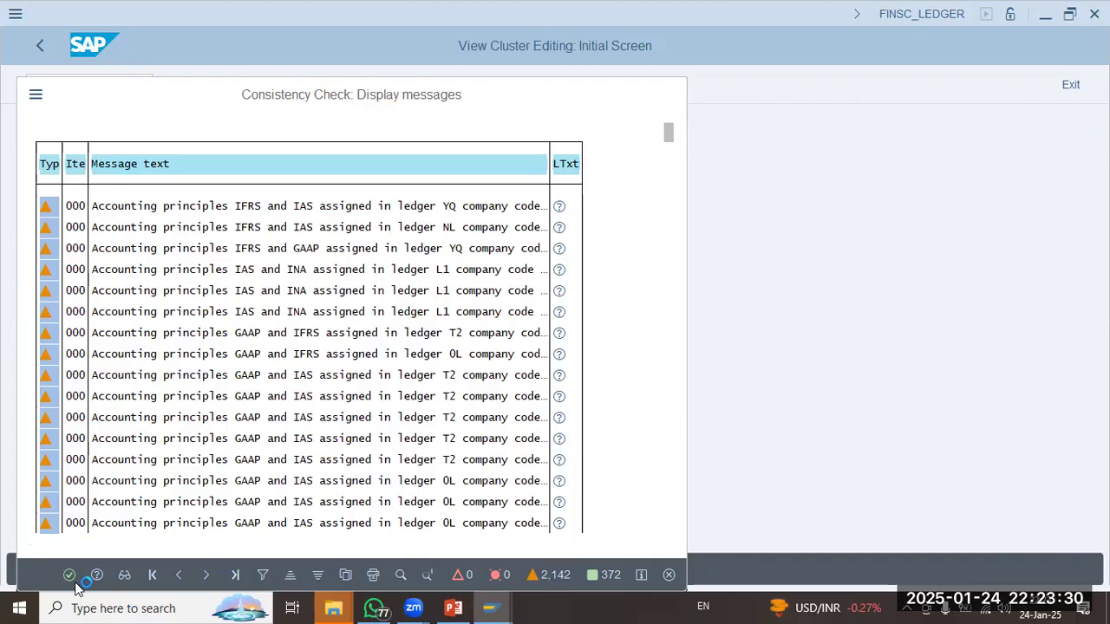
Switch to PowerPoint and look up the no-item-category error fix on slide 4, selecting the view name V_FAGL_SPLIT_ACT.
click(452, 607)
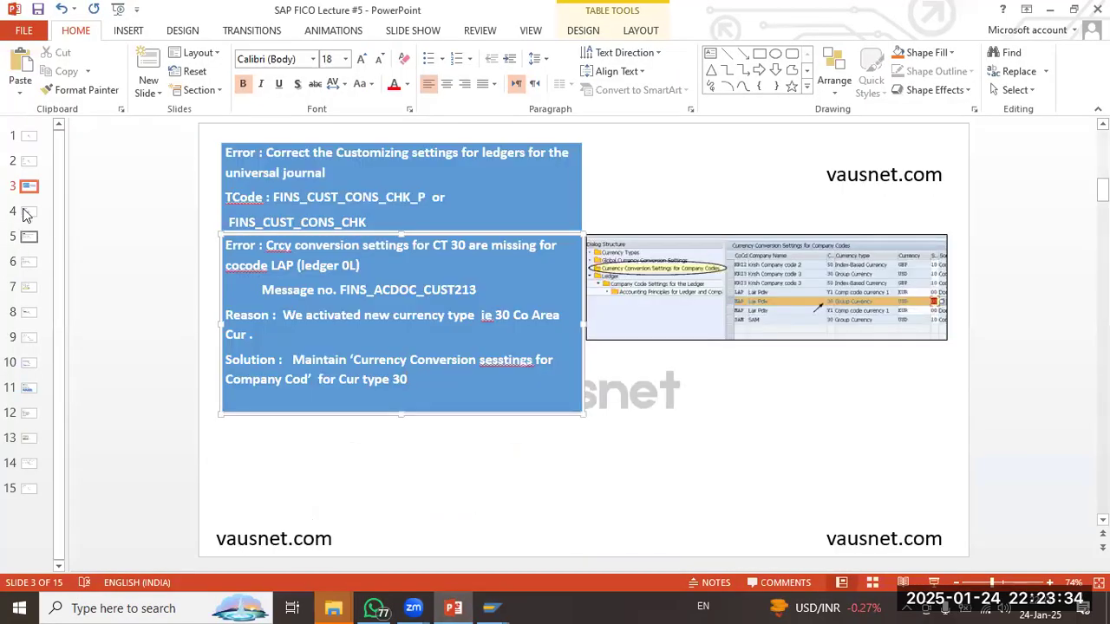
click(25, 213)
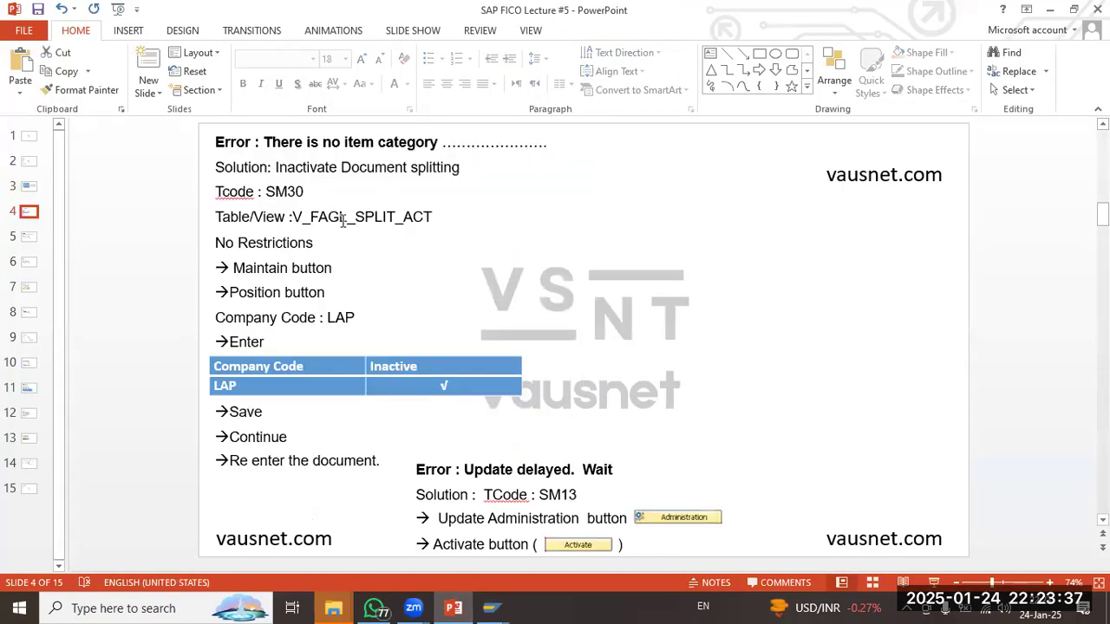
double_click(343, 218)
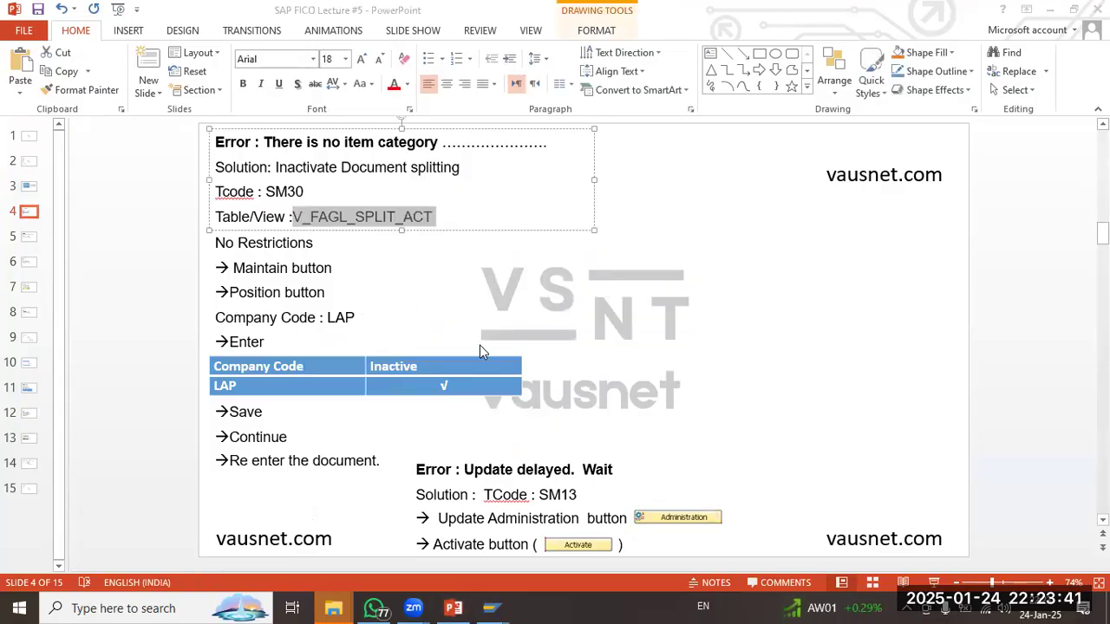
Switch back to SAP and start transaction FB01L.
click(490, 606)
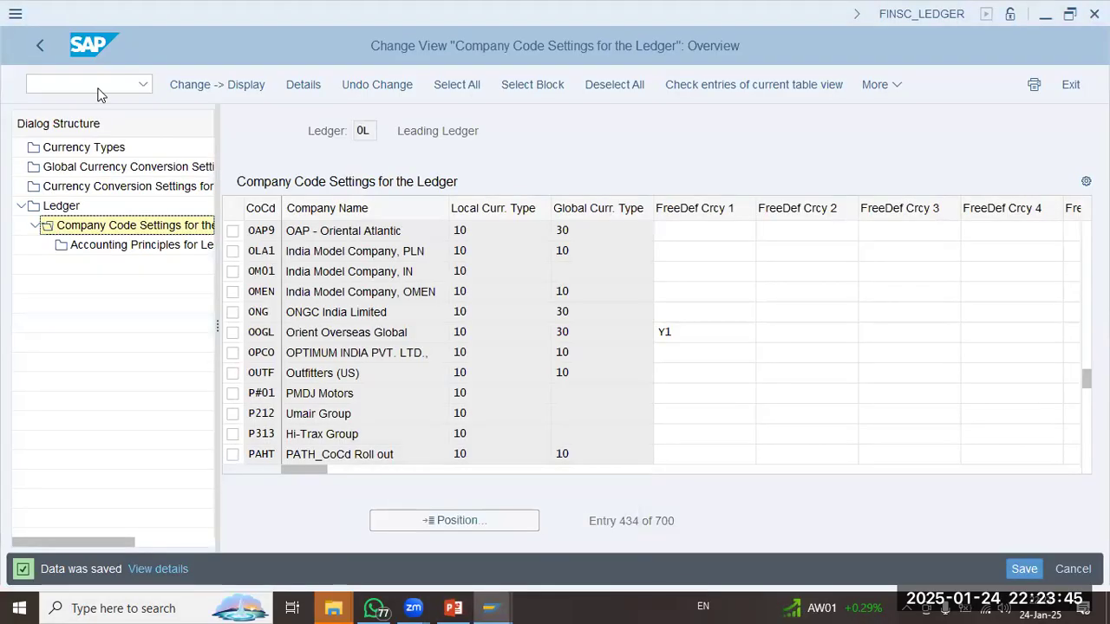
click(94, 82)
text(/nsm30)
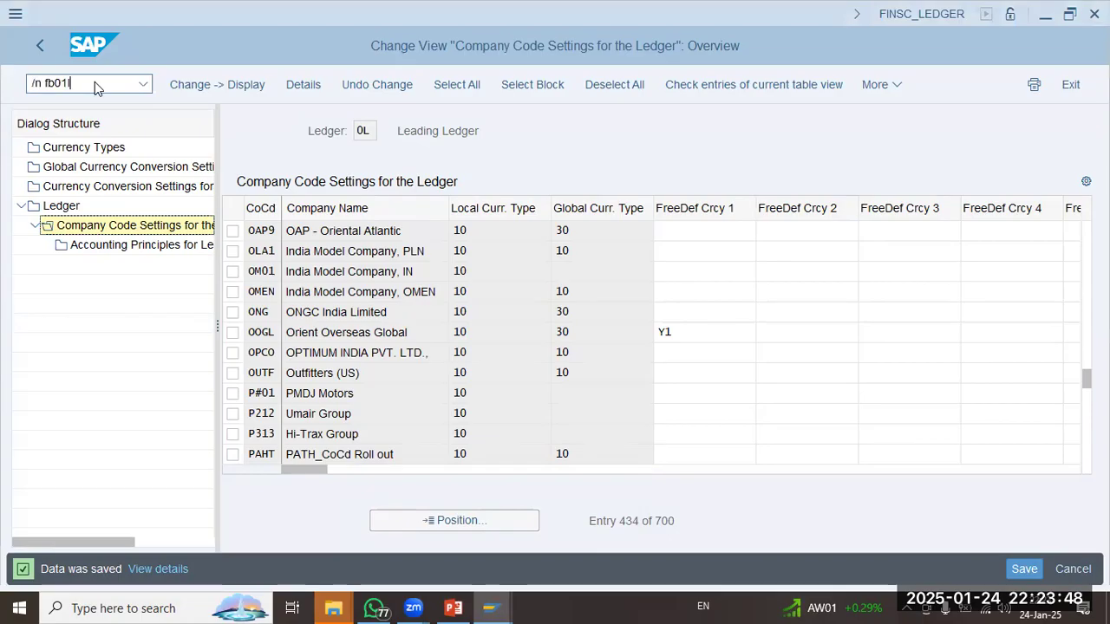
key(Return)
Fill in the document header with document and posting date 01.01.2025, company code OAP9 and currency AED.
click(206, 156)
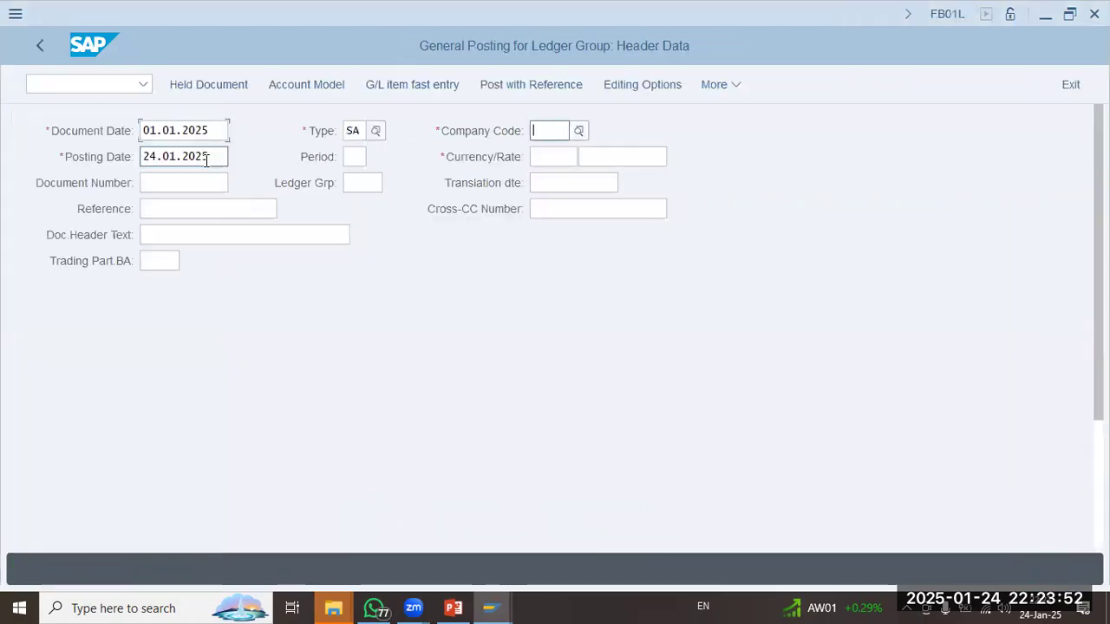
text(oap9)
key(Tab)
text(01)
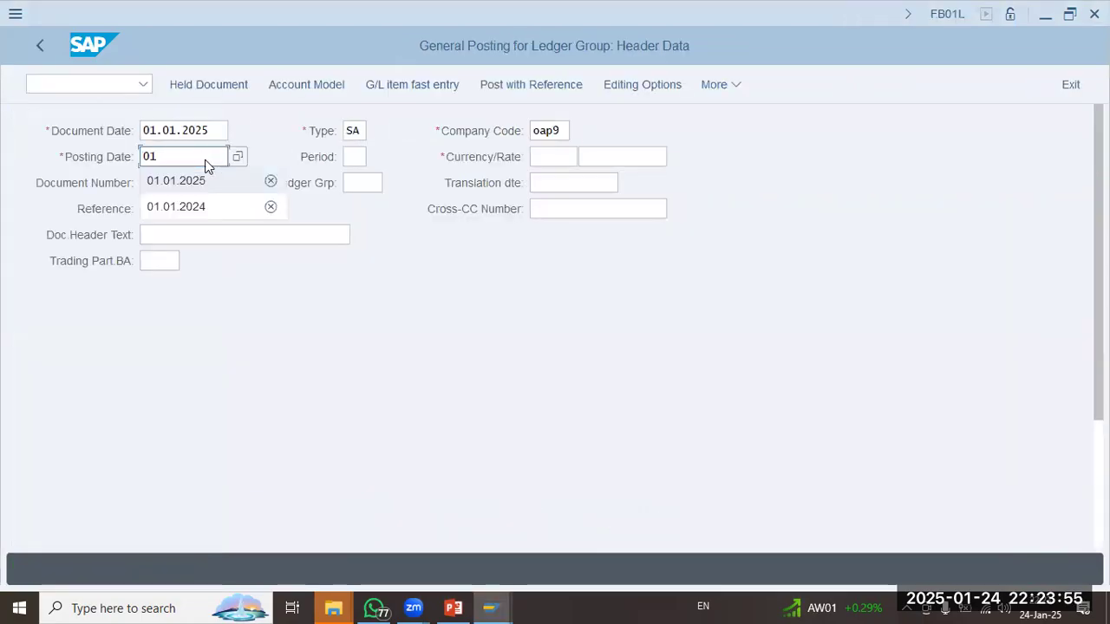
key(Down)
key(Tab)
key(Tab)
text(aed)
key(Tab)
key(Tab)
key(Tab)
key(Tab)
key(Tab)
key(Tab)
key(Tab)
key(Tab)
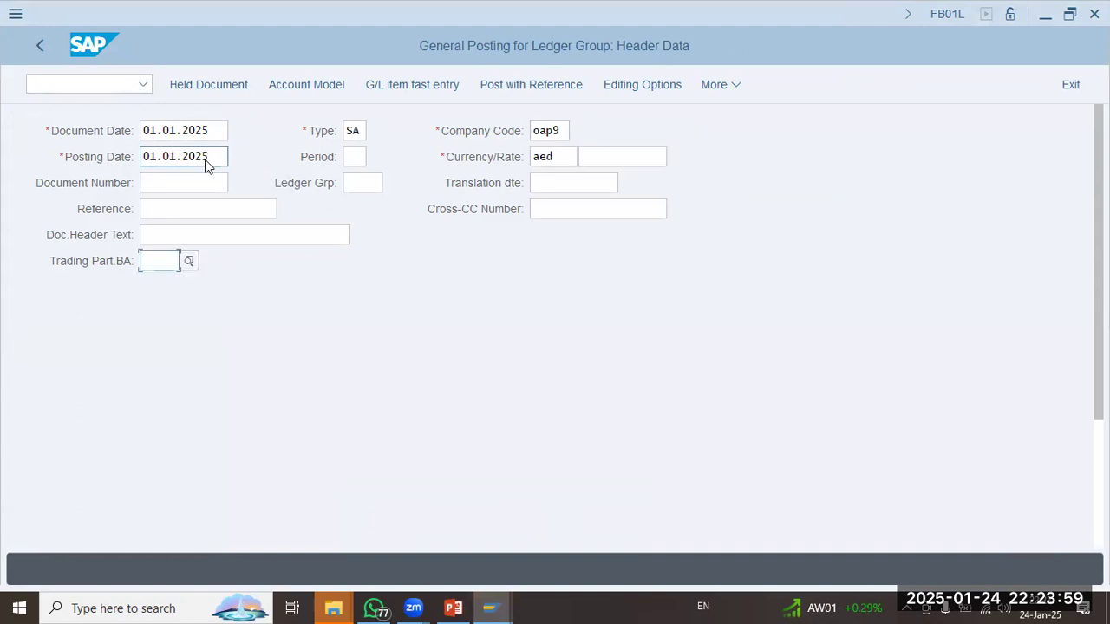
Start the first line item with posting key 40 and account 400500.
key(Tab)
text(40)
key(Tab)
text(400500)
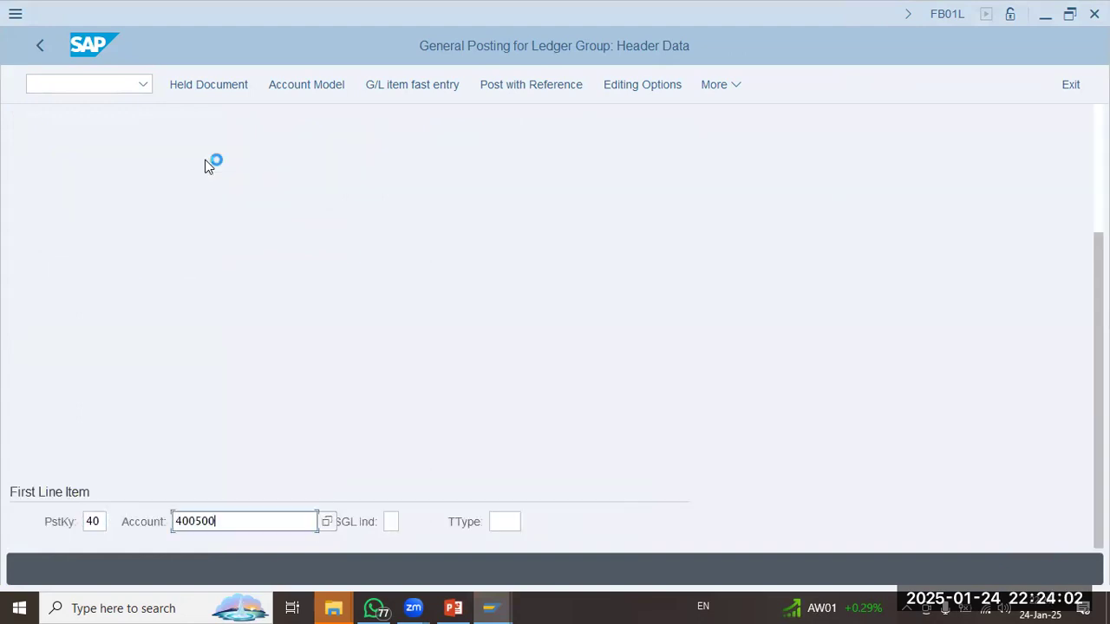
key(Return)
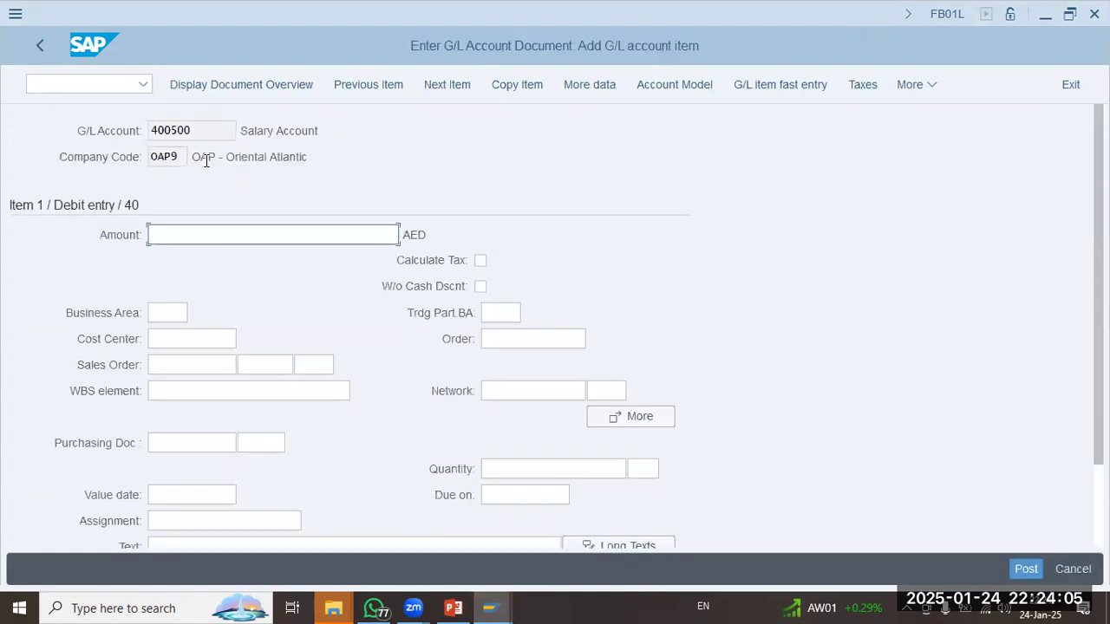
Enter amount 27000, cost center 1001 and text Salaries for the salary debit item.
text(27000)
key(Tab)
key(Tab)
key(Tab)
key(Tab)
key(Tab)
text(1001)
key(Tab)
key(Tab)
key(Tab)
key(Tab)
key(Tab)
key(Tab)
key(Tab)
key(Tab)
key(Tab)
key(Tab)
key(Tab)
key(Tab)
key(Tab)
key(Tab)
key(Tab)
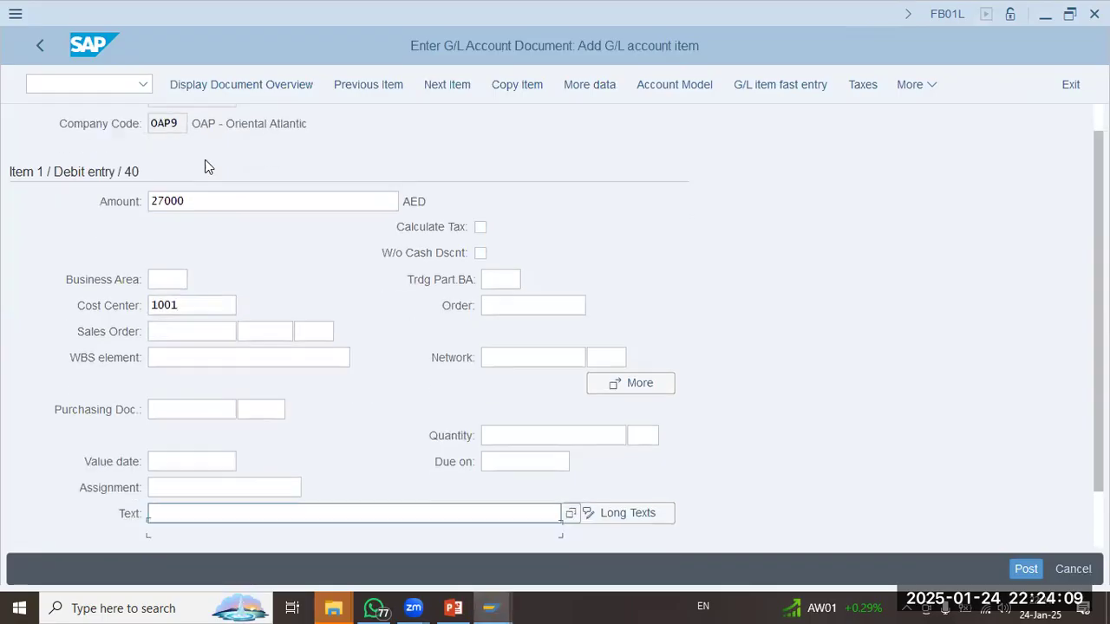
text(Salaries)
Add a second line item with posting key 40 and account 400600.
key(Tab)
text(40)
key(Tab)
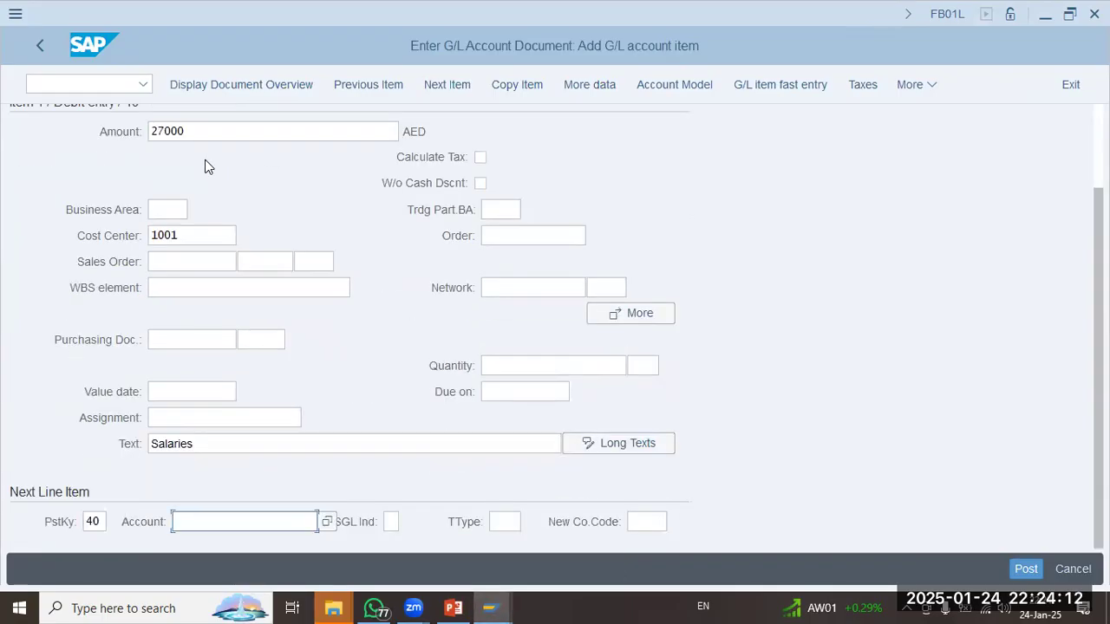
text(400600)
key(Return)
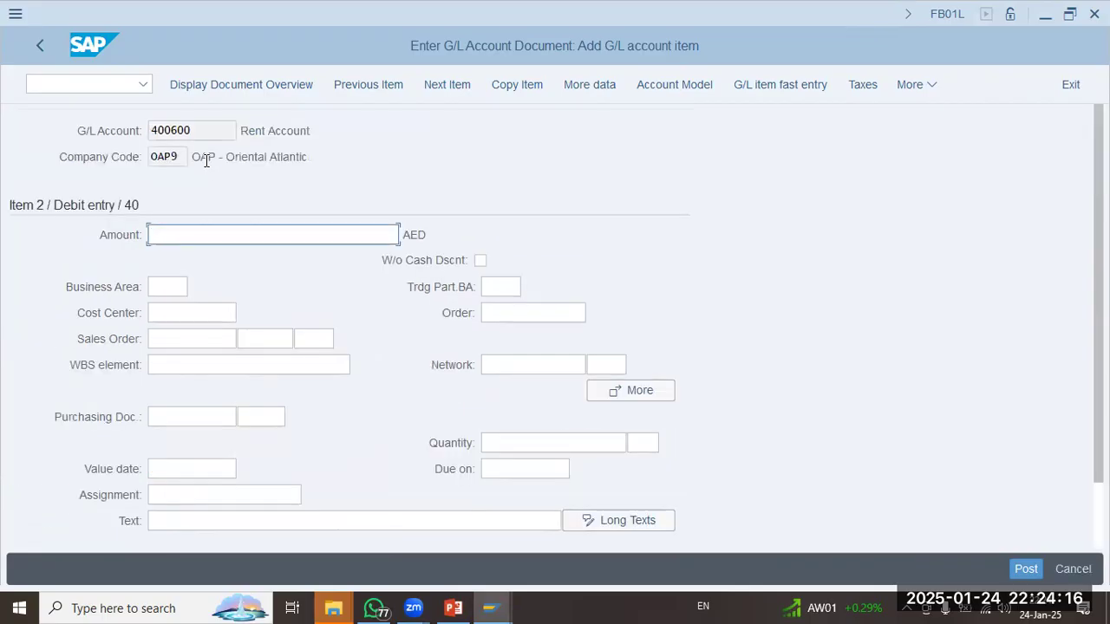
Enter amount 18000, cost center 1001 and text rent for the rent debit item.
text(18000)
key(Tab)
key(Tab)
key(Tab)
key(Tab)
text(1001)
key(Tab)
key(Tab)
key(Tab)
key(Tab)
key(Tab)
key(Tab)
key(Tab)
key(Tab)
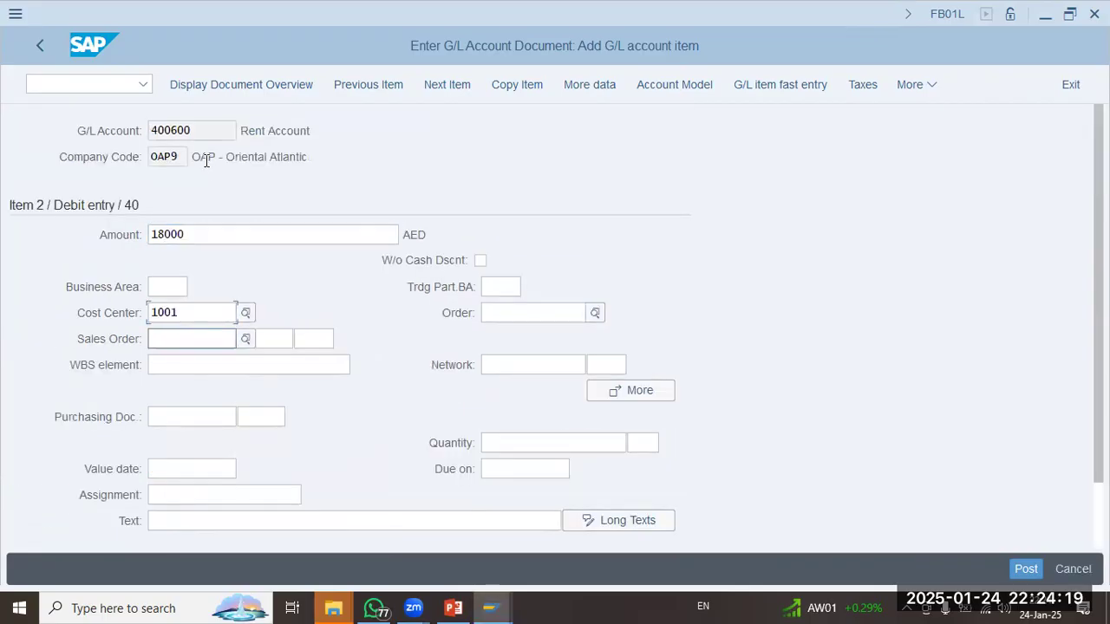
text(rent)
Add a third line item with posting key 50 and cash account 200691.
key(Tab)
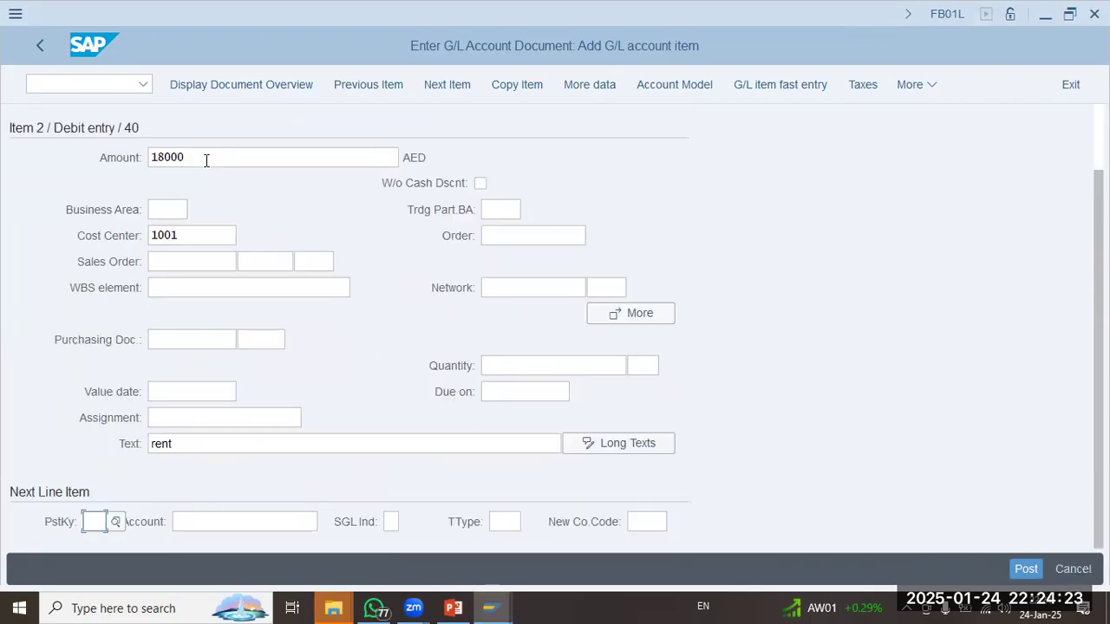
text(40)
key(BackSpace)
key(BackSpace)
text(50)
key(Tab)
text(200691)
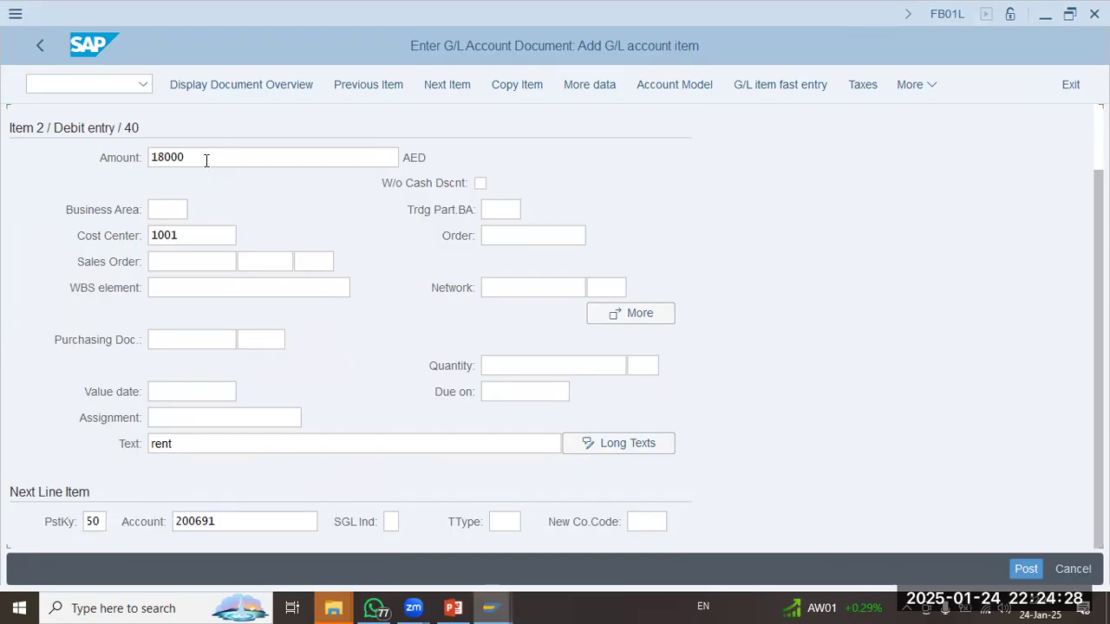
key(Return)
Enter * as the amount of the cash credit item and post the document.
text(*)
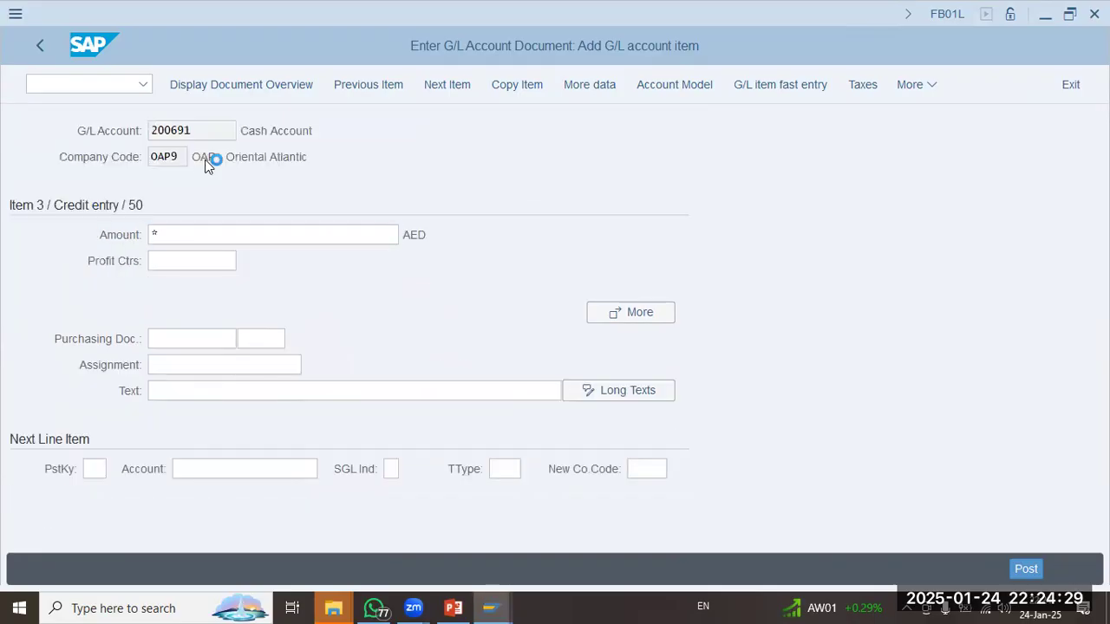
key(Return)
click(1023, 569)
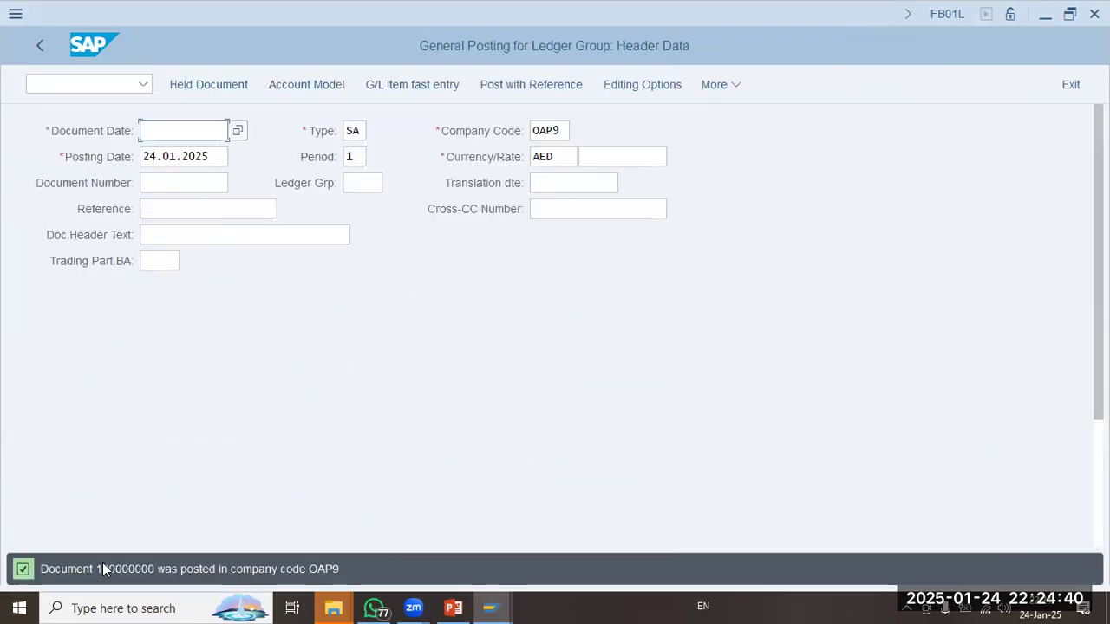
Check the next lecture slide in PowerPoint, return to SAP and start transaction KSB1.
click(452, 608)
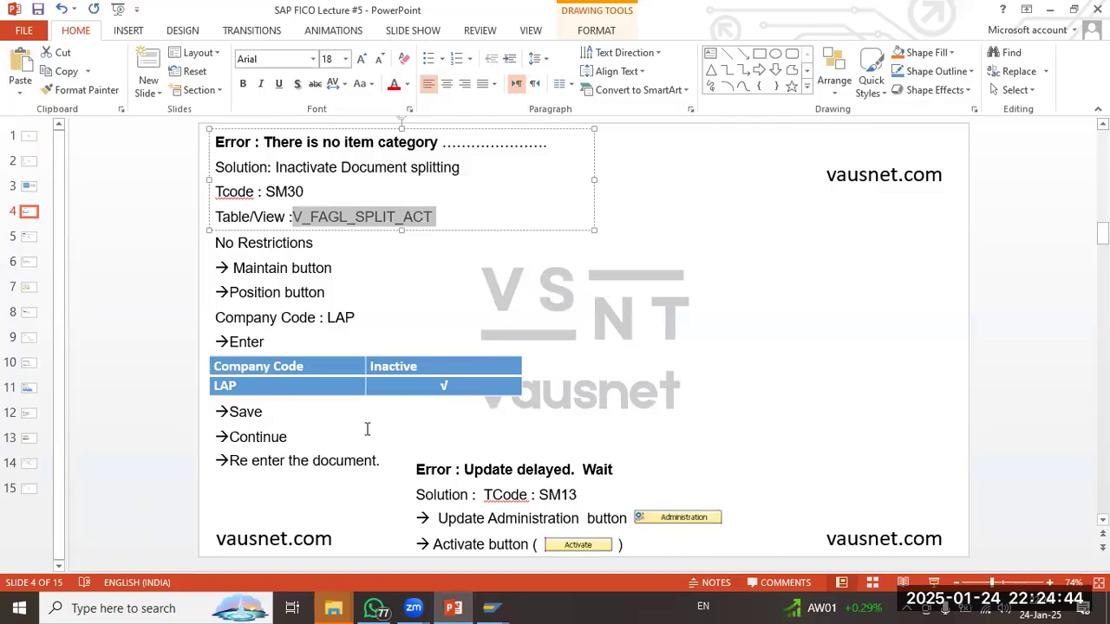
scroll(456, 292, down, 1)
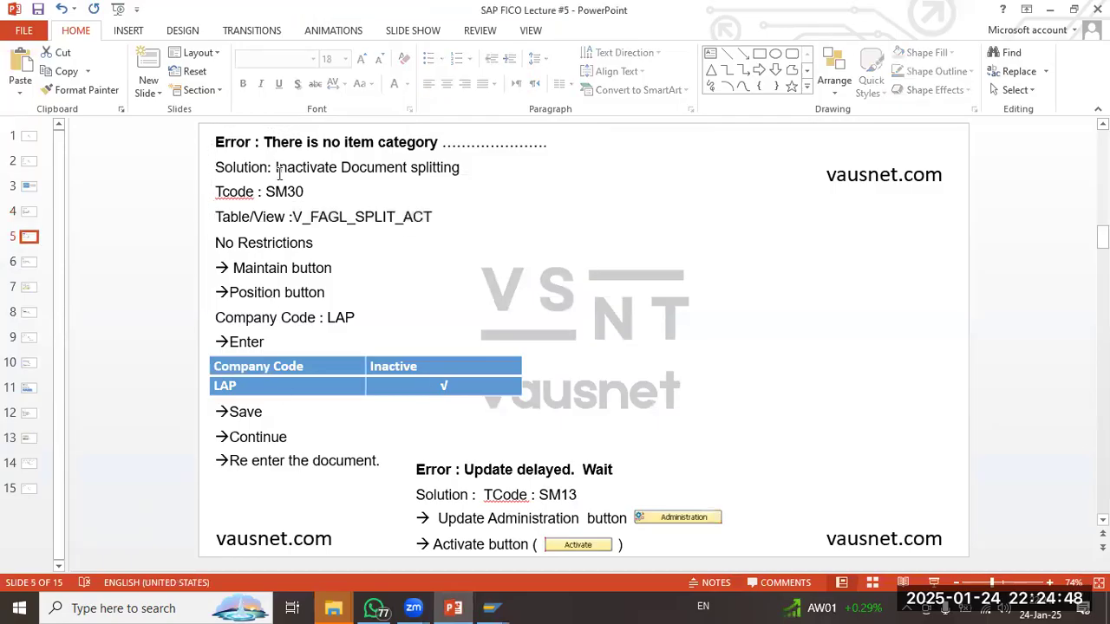
key(alt+Tab)
click(92, 88)
text(/n )
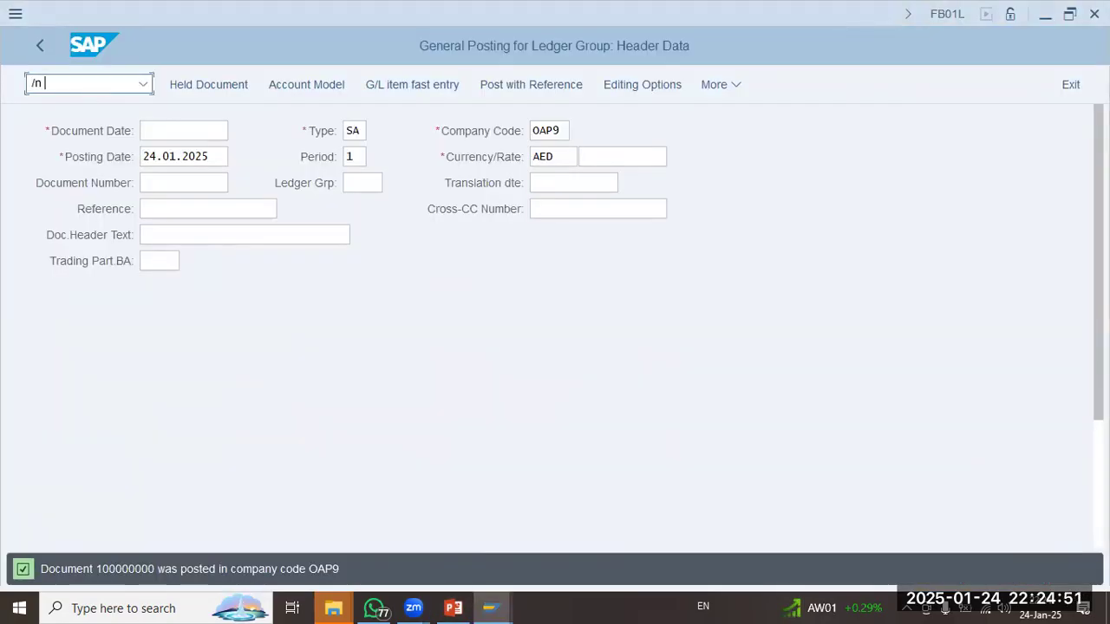
text(fb01l)
key(Return)
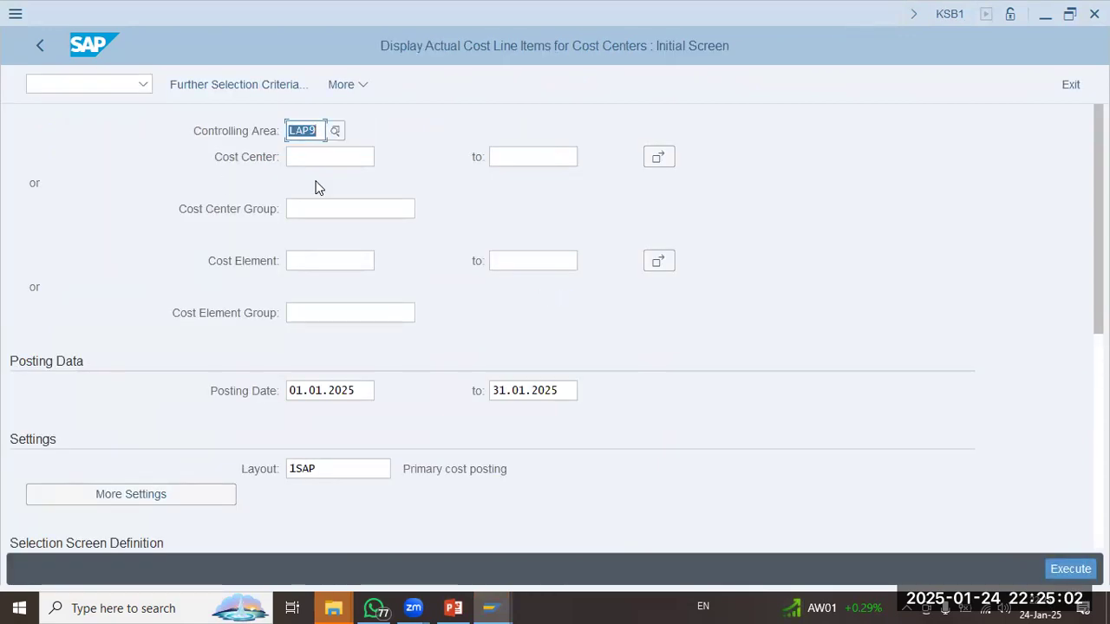
Set the controlling area to OAP9 and look up the report's selection values on the Display CC Report slide in PowerPoint.
text(oap9)
key(Tab)
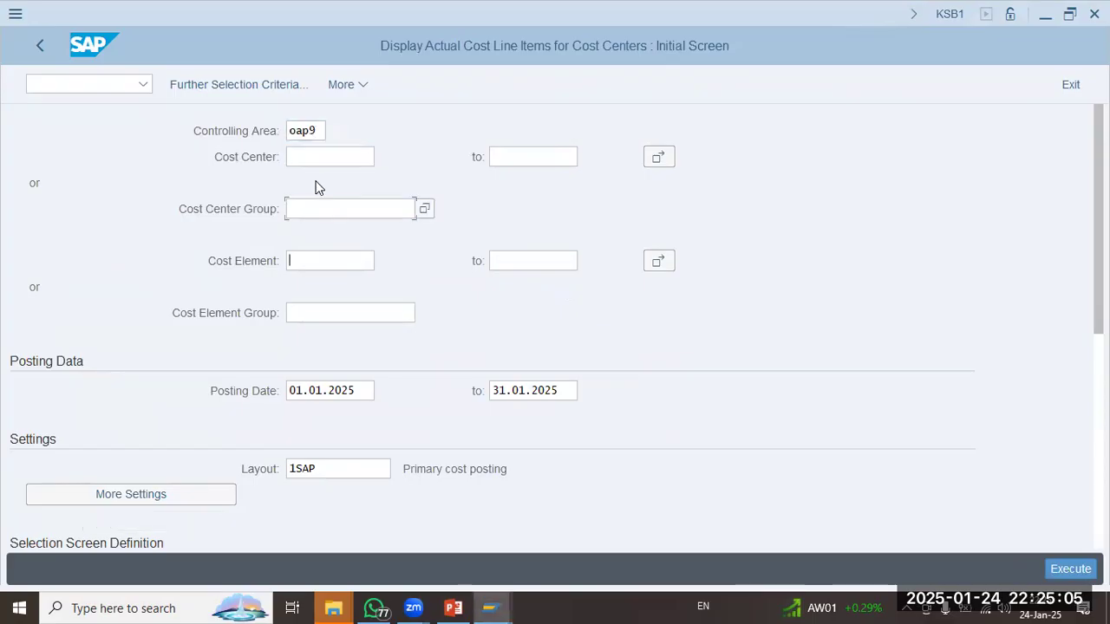
key(alt+Tab)
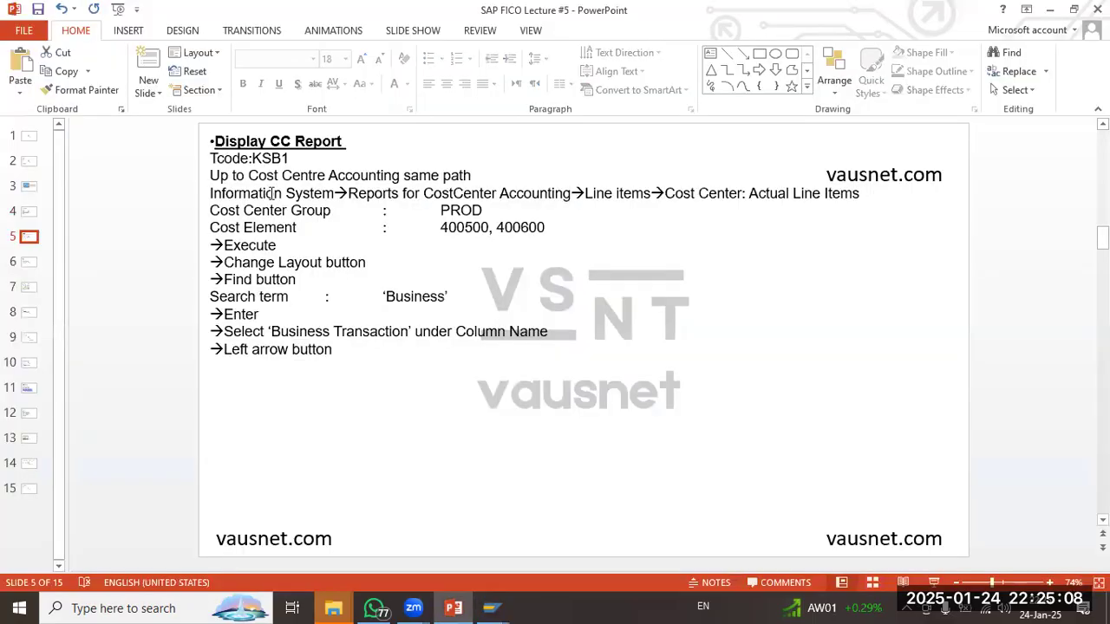
click(478, 225)
key(alt+Tab)
click(324, 212)
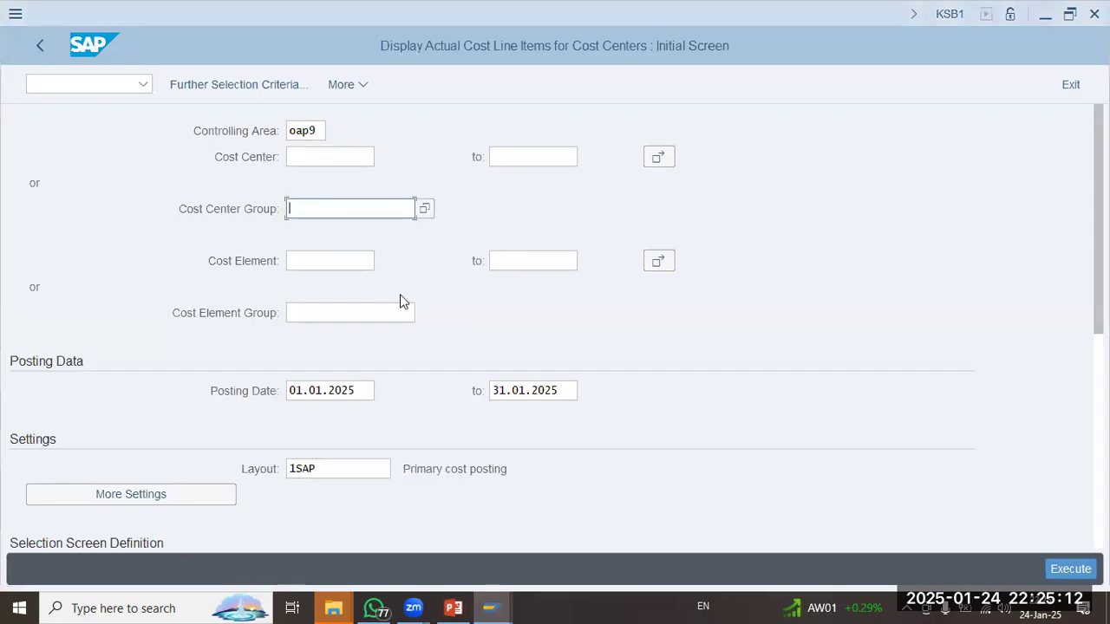
Run the cost center line item report for cost center group PROD and cost elements 400500 to 400600.
text(prod)
key(Tab)
text(400500)
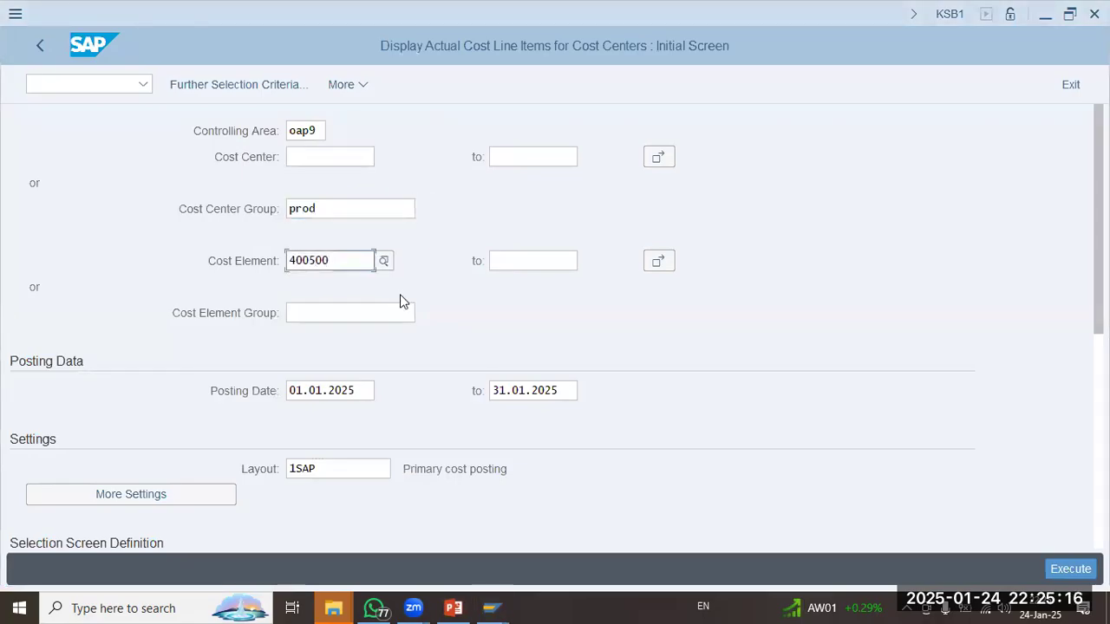
key(Tab)
text(400600)
key(Tab)
key(Tab)
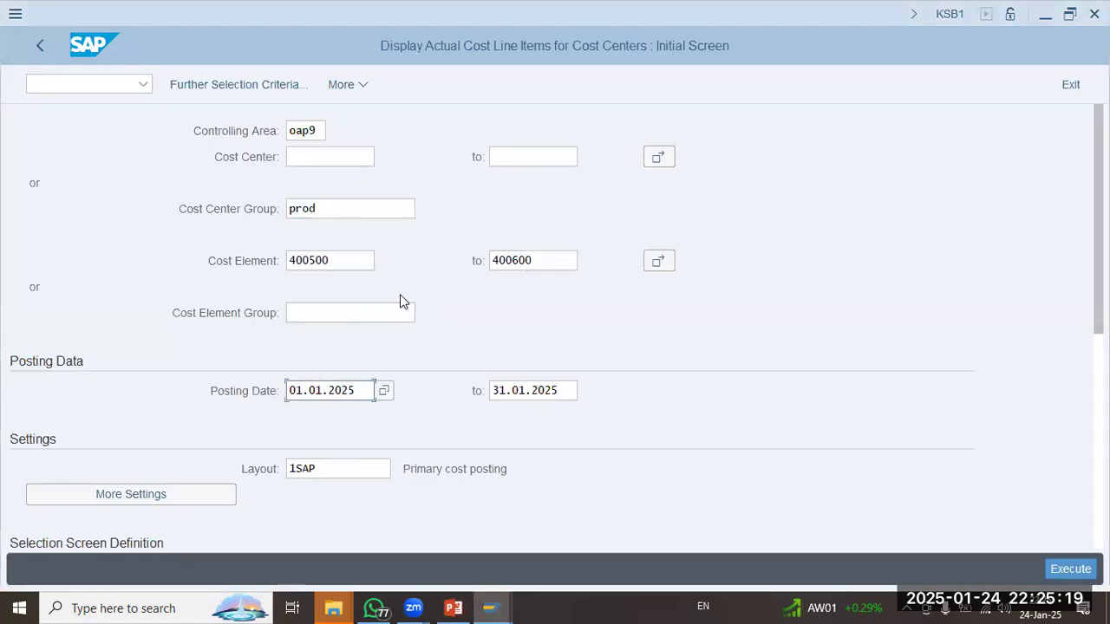
key(Tab)
click(1053, 572)
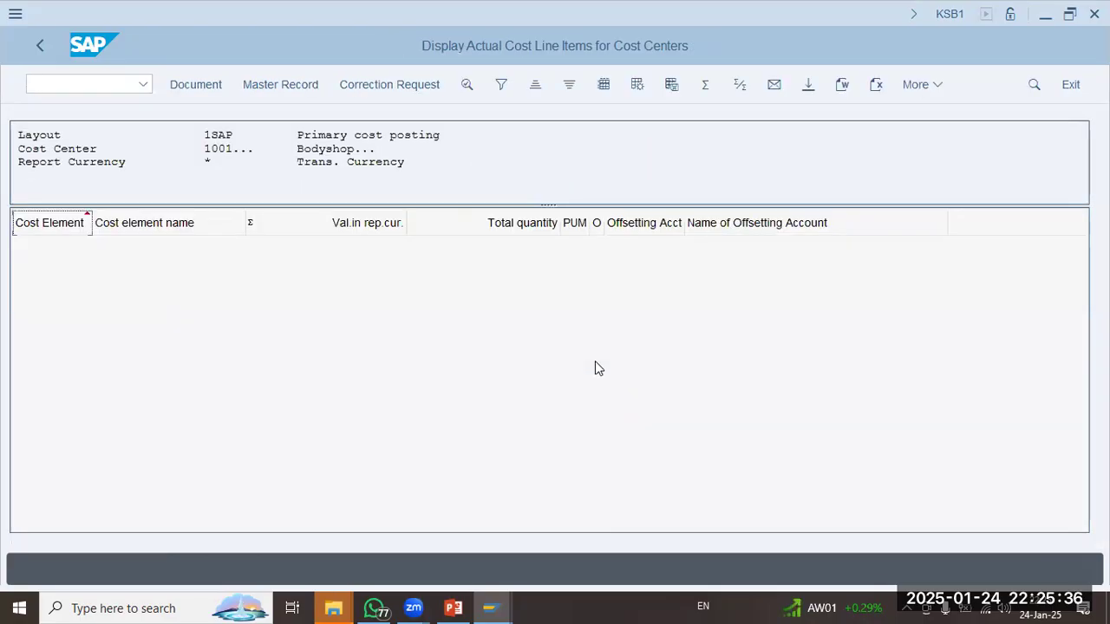
Return to the report's selection screen and re-enter controlling area OAP9.
click(40, 45)
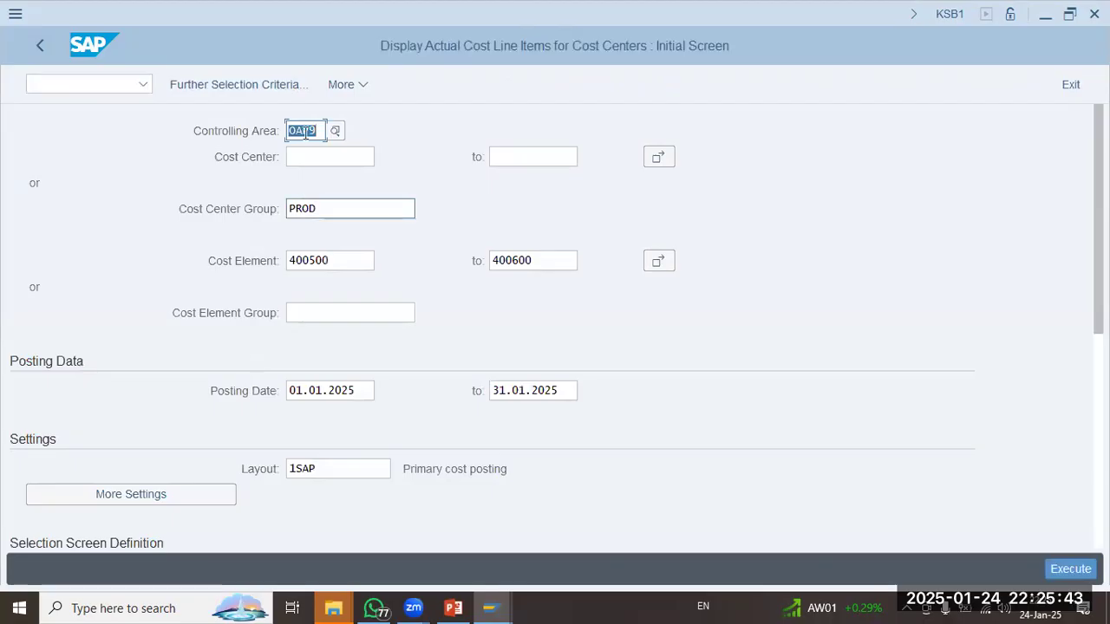
key(End)
key(BackSpace)
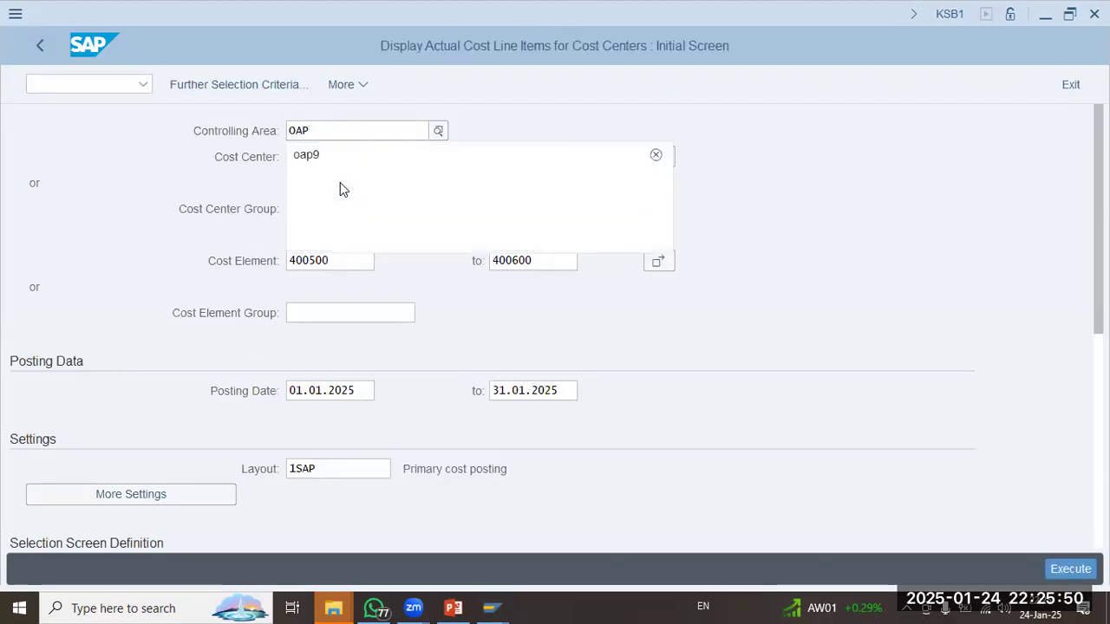
text(9)
key(Down)
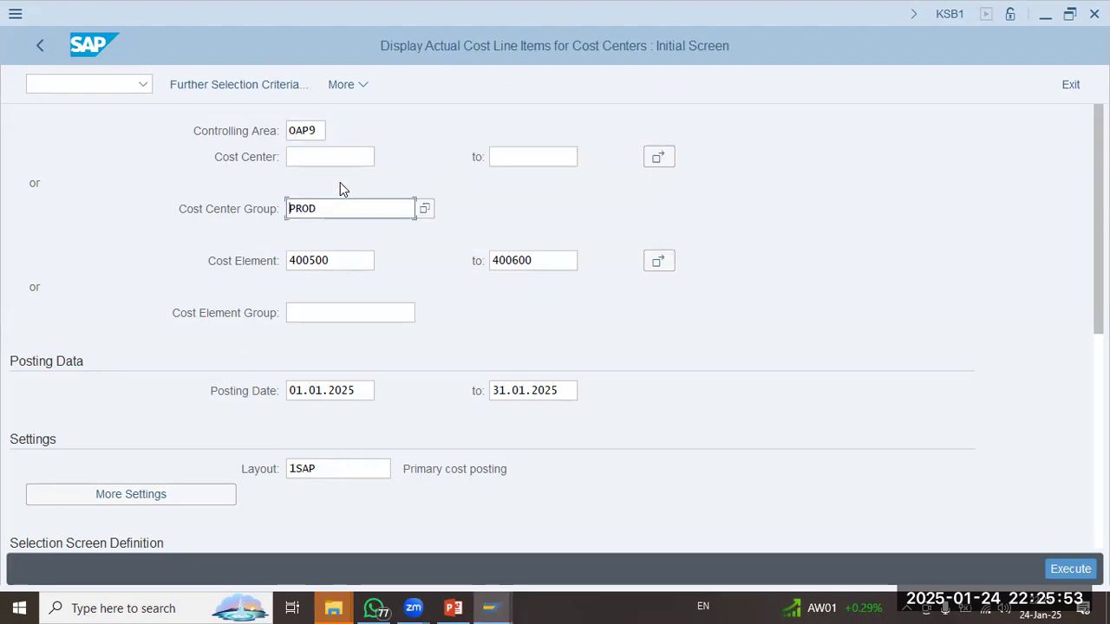
Recheck the slide, clear the end posting date, rerun the cost center report and select the Rent Account line.
key(alt+Tab)
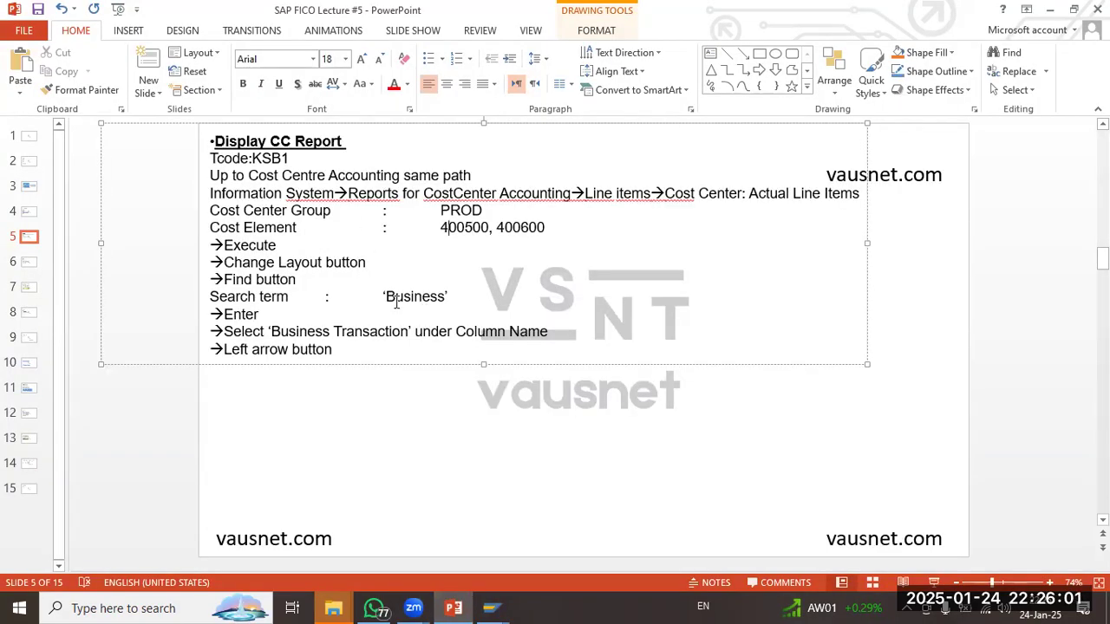
key(alt+Tab)
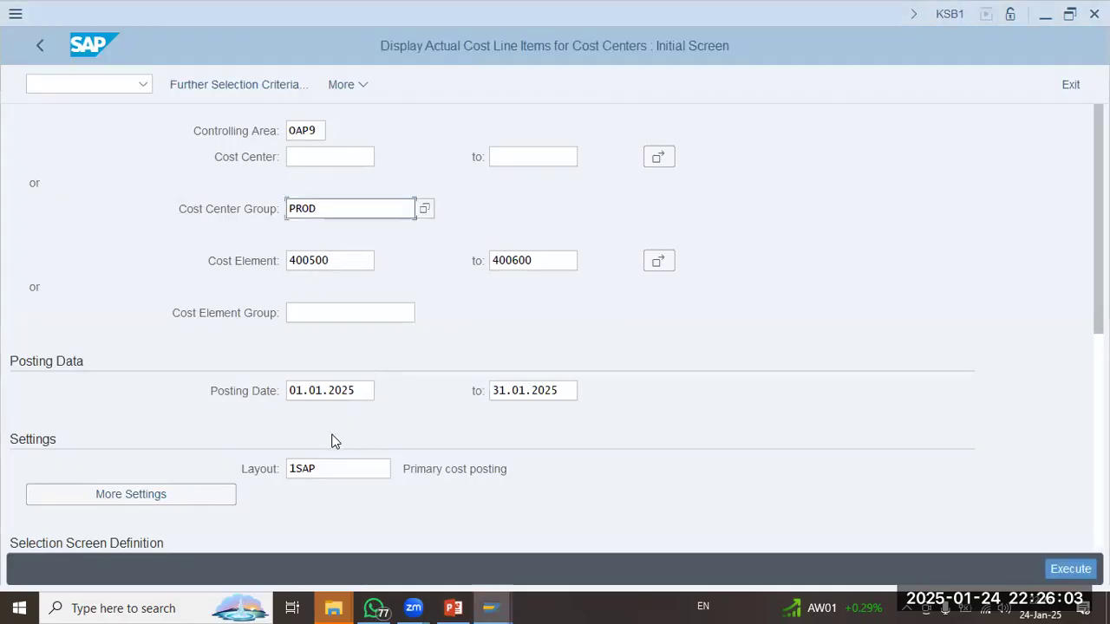
click(524, 392)
key(Delete)
key(Tab)
key(Return)
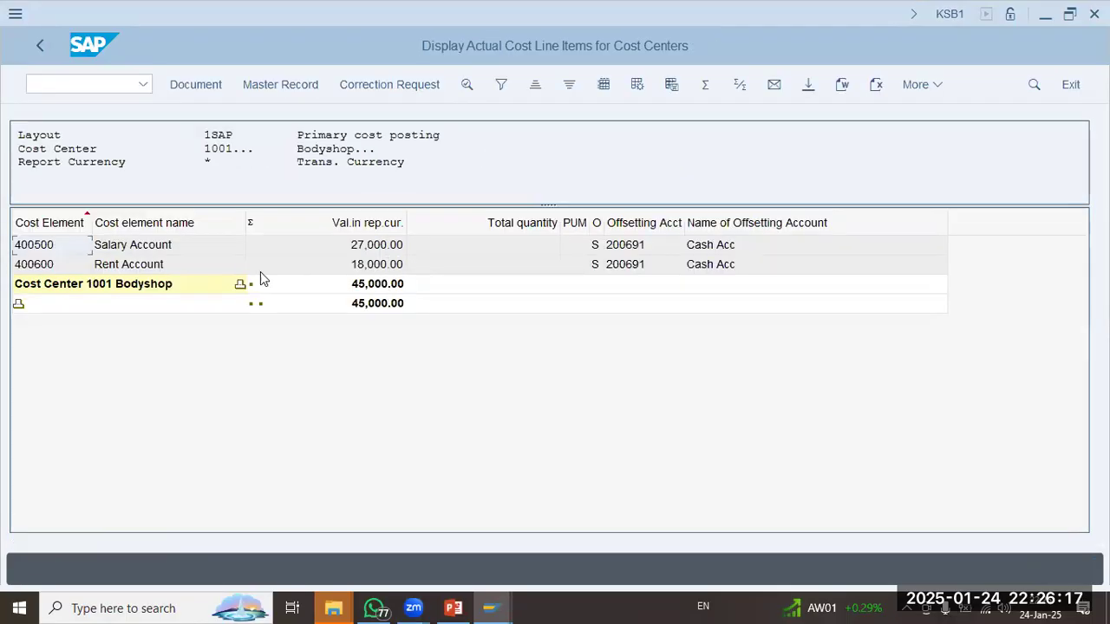
click(172, 262)
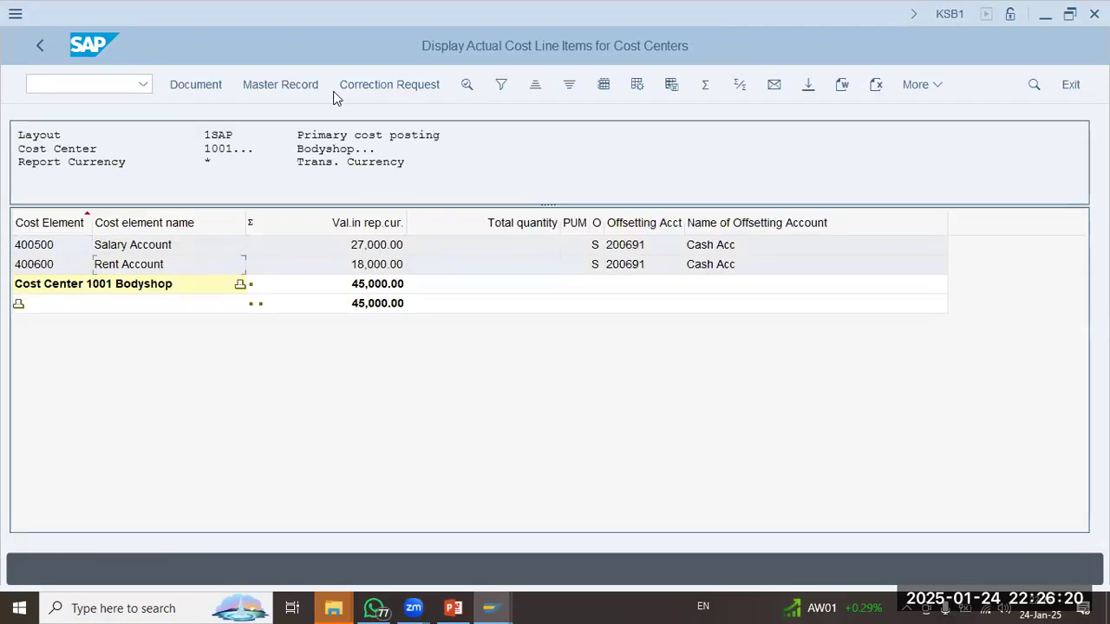